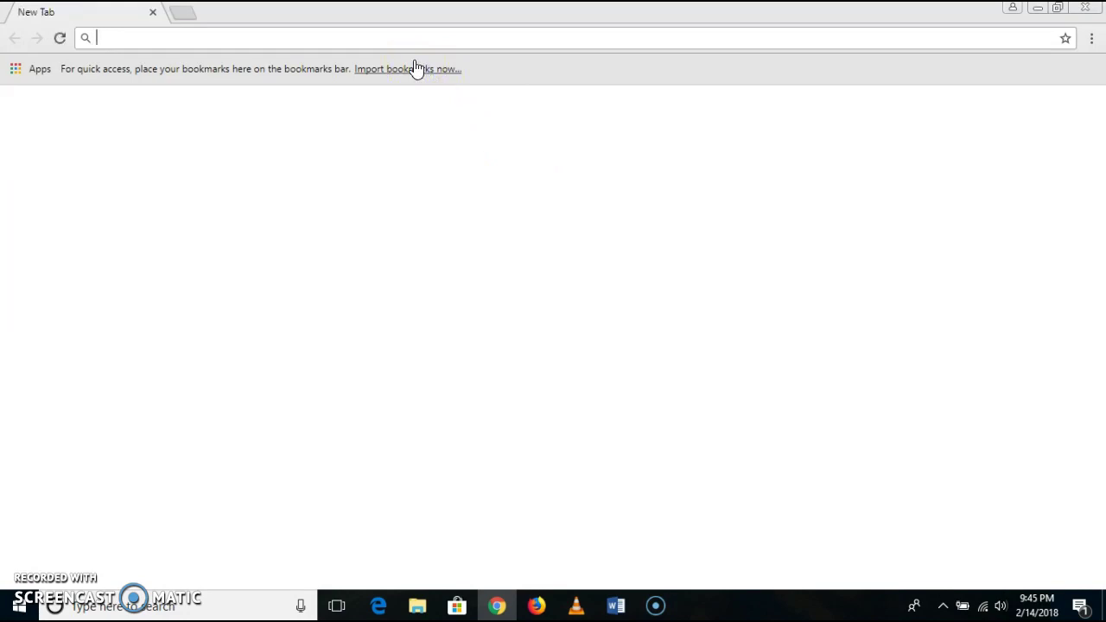
- Search Google for 'mmcc portal' and open the MMCC Portal result
type("mmcc")
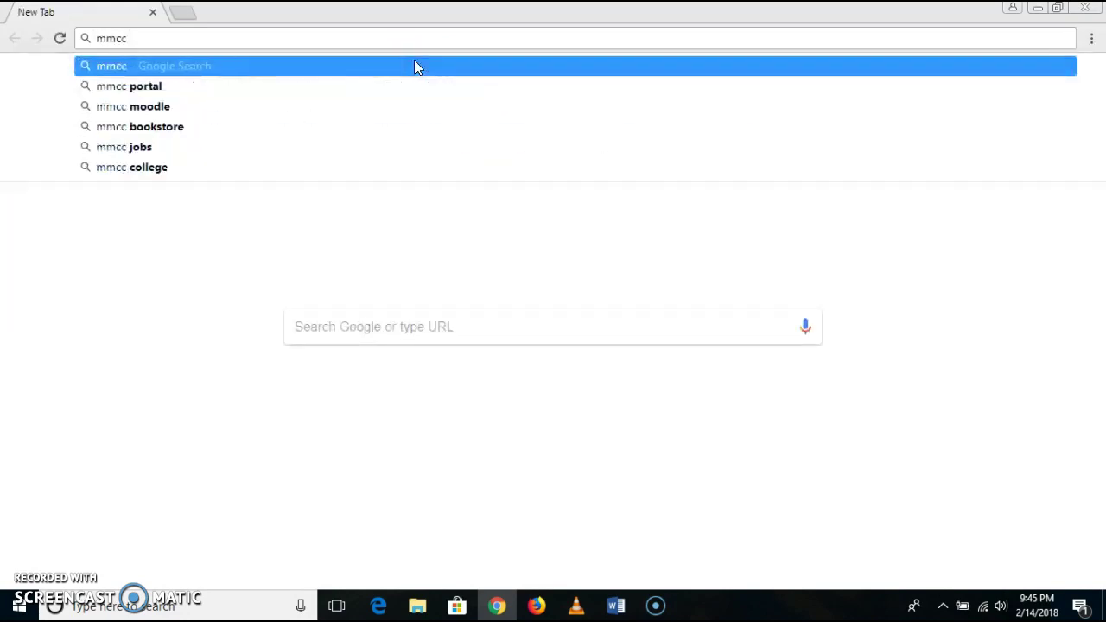
type(" p")
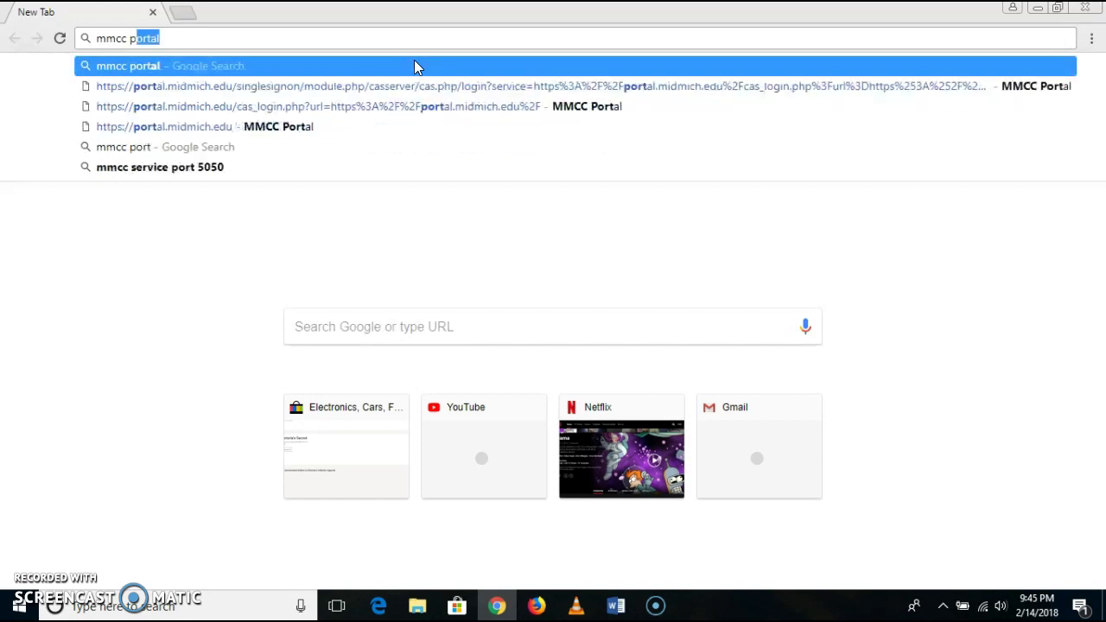
type("ortal")
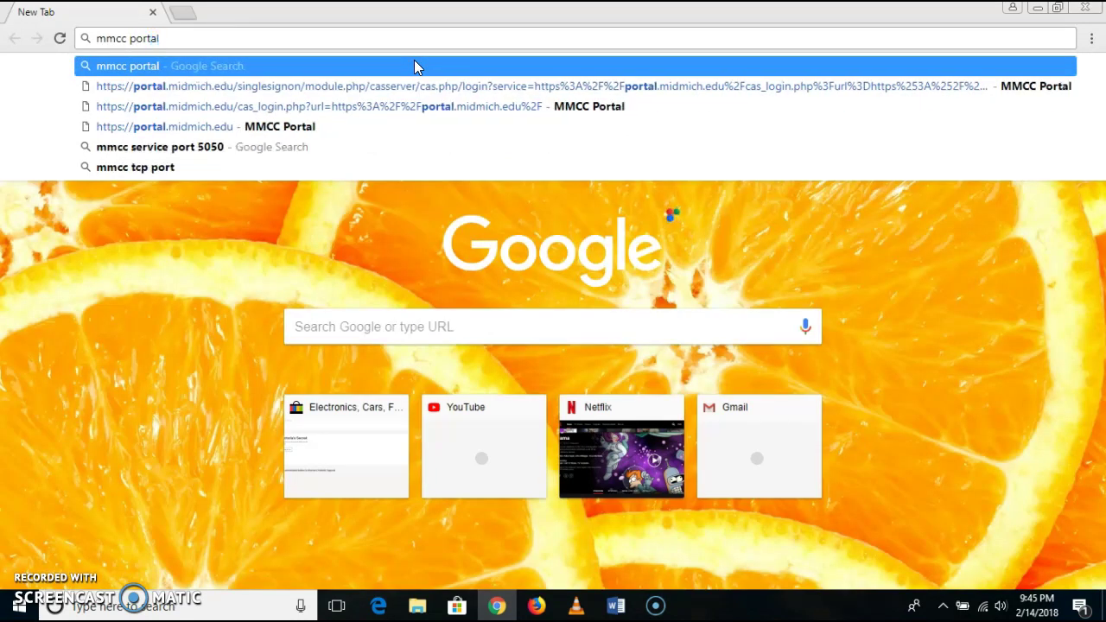
key("Return")
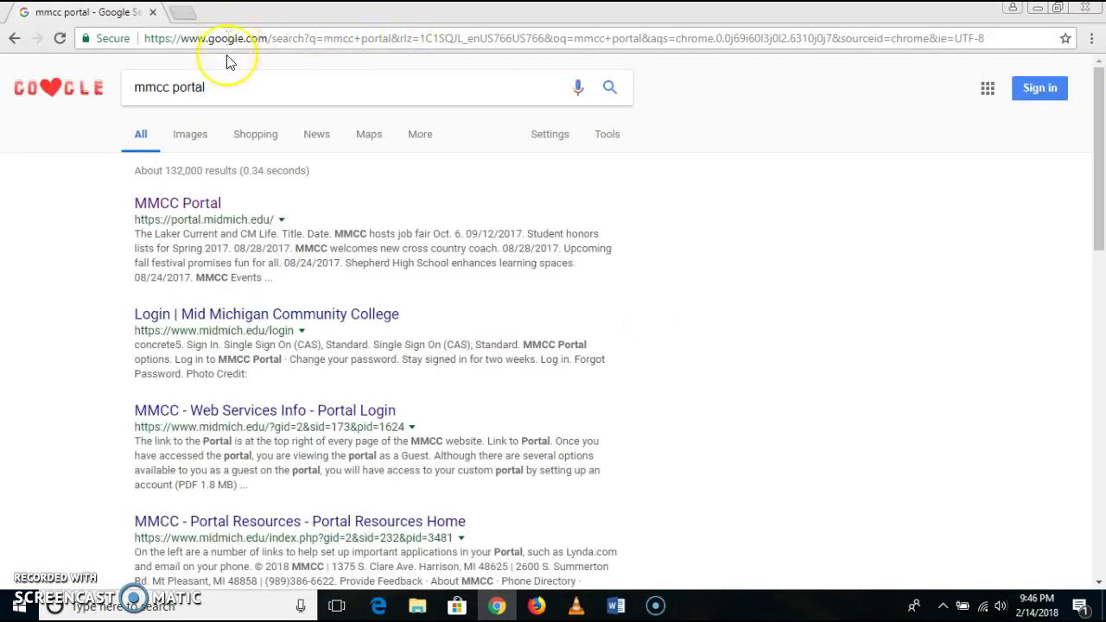
left_click(181, 202)
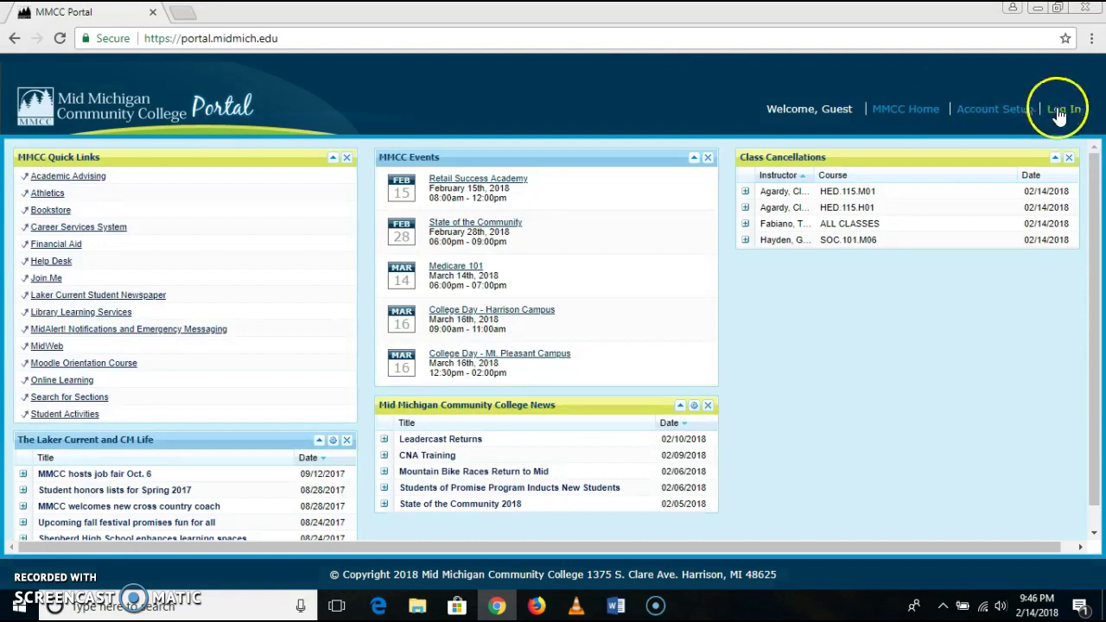
- Log in to MMCC Portal with the student's username and password
left_click(1059, 112)
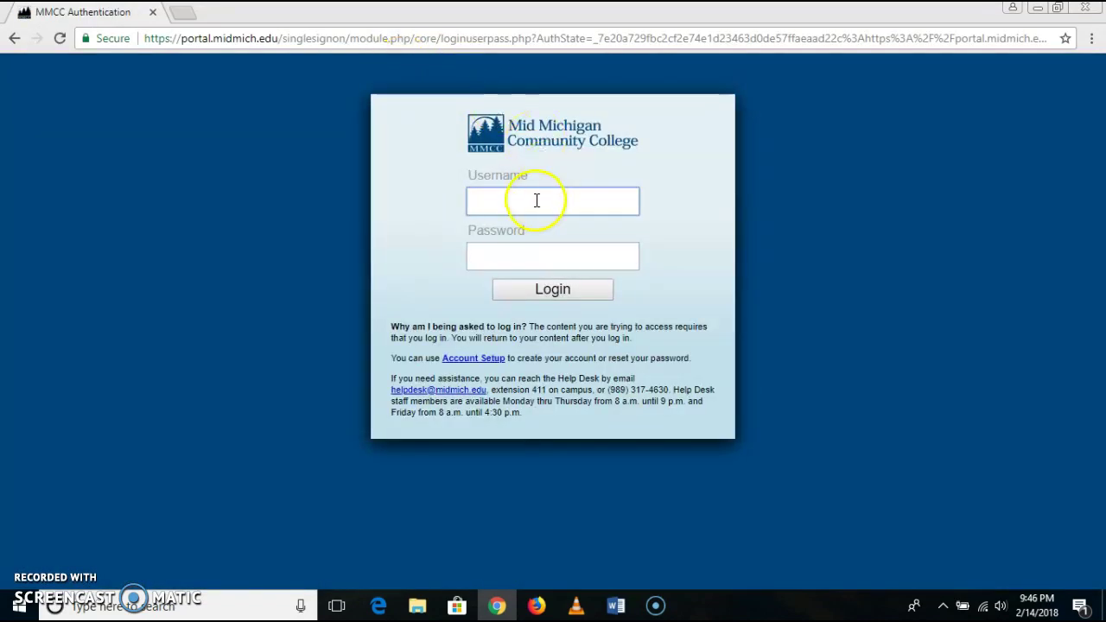
left_click(537, 201)
left_click(529, 254)
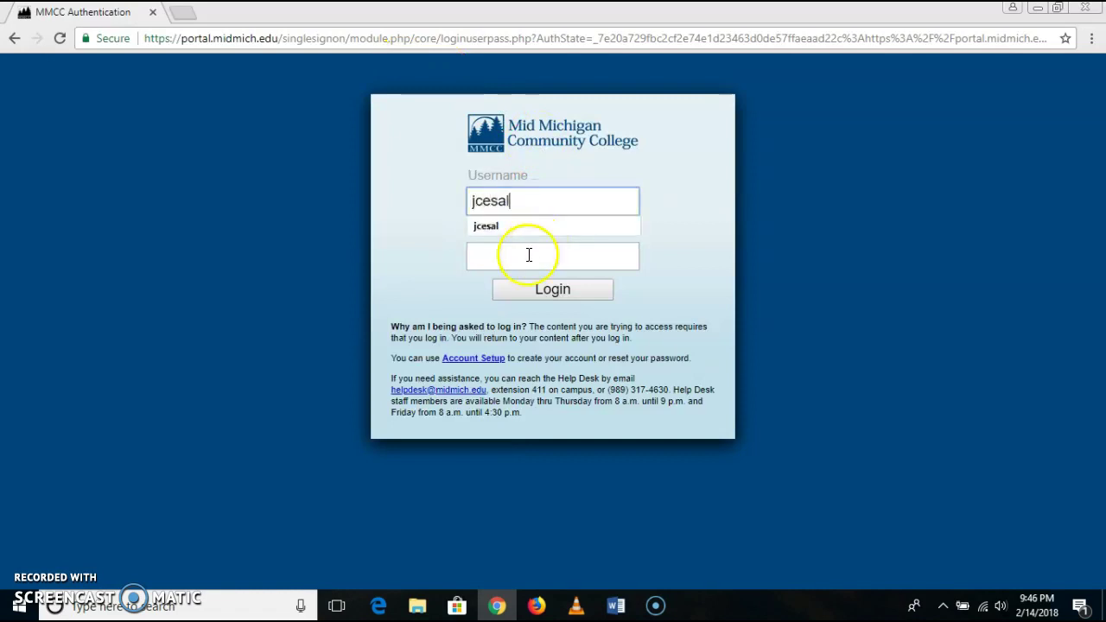
type("••••••••")
key("Return")
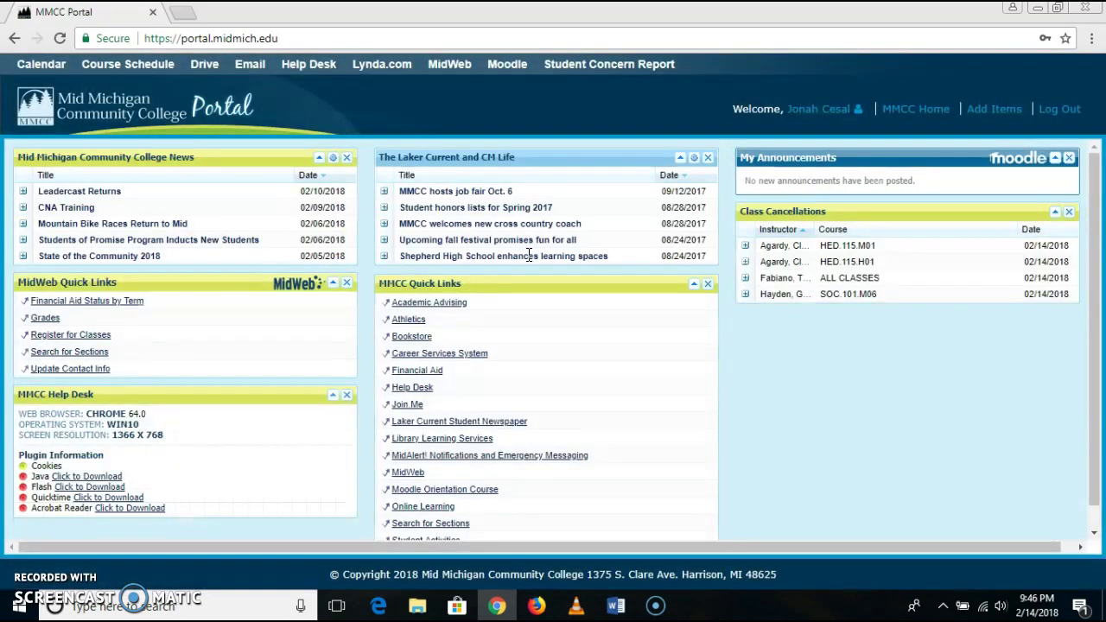
- Open the college email inbox from the portal's top bar, then minimize Chrome
left_click(249, 69)
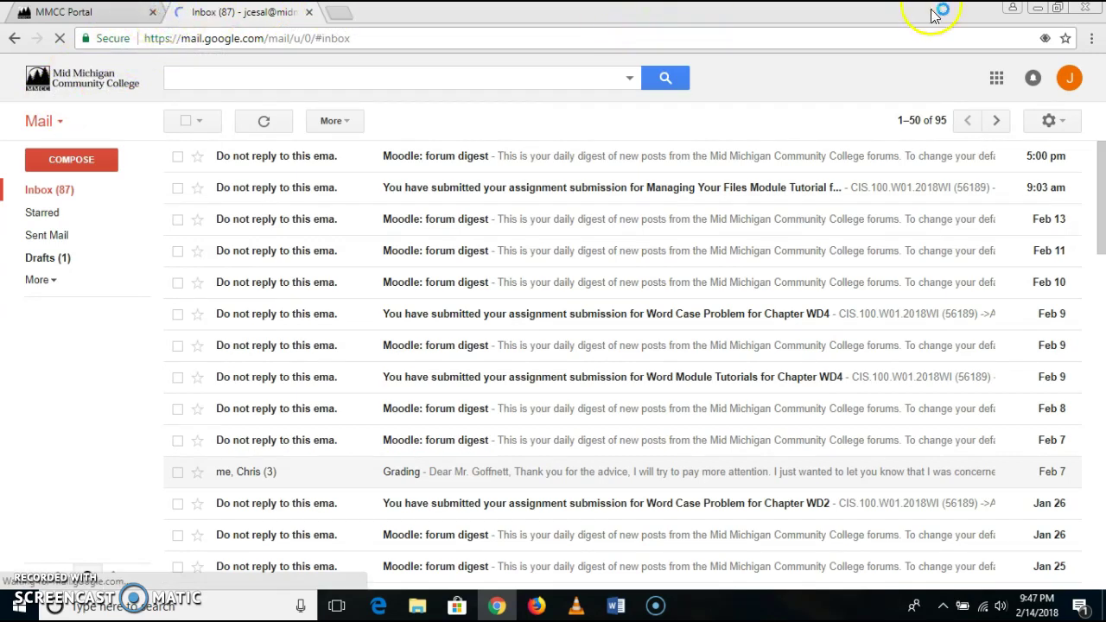
left_click(1037, 9)
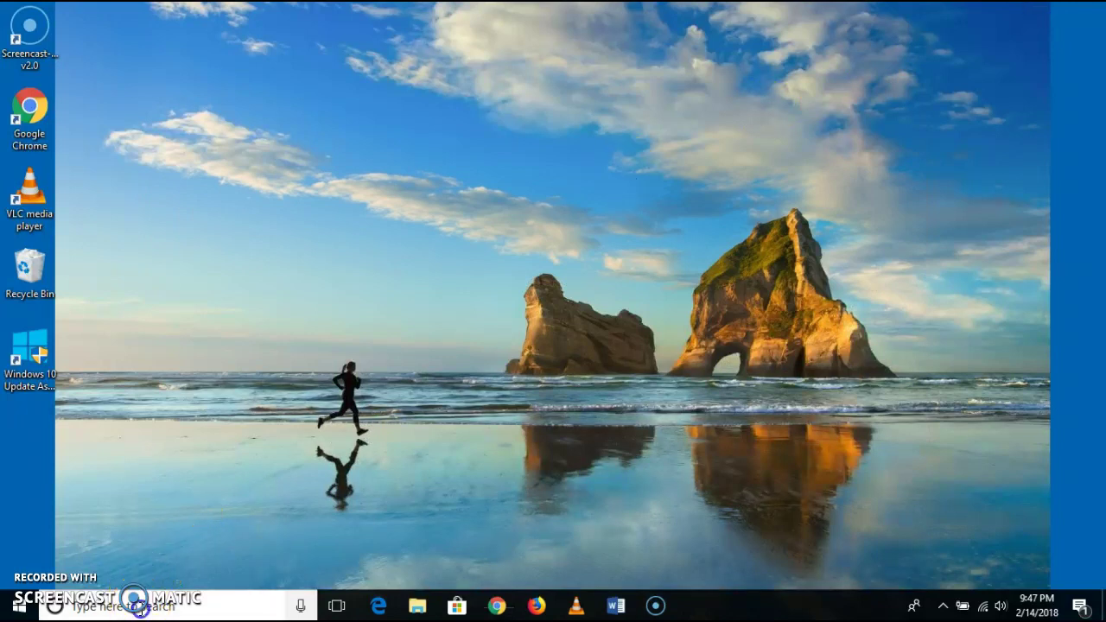
- Search Windows for 'file' and launch File Explorer from the results
left_click(164, 604)
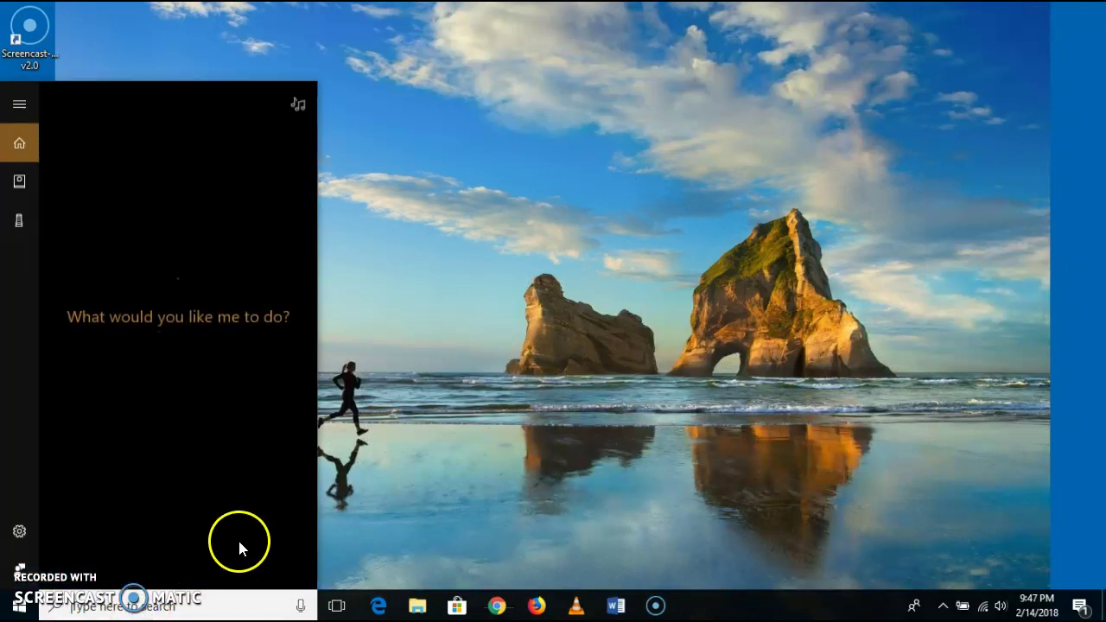
left_click(169, 605)
type("file")
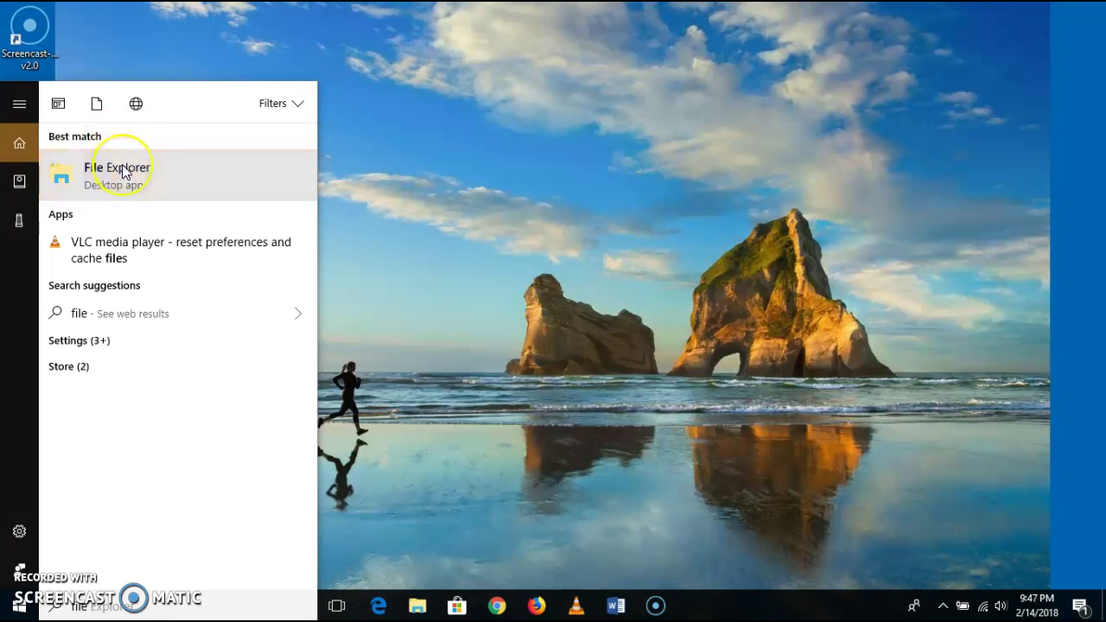
left_click(121, 172)
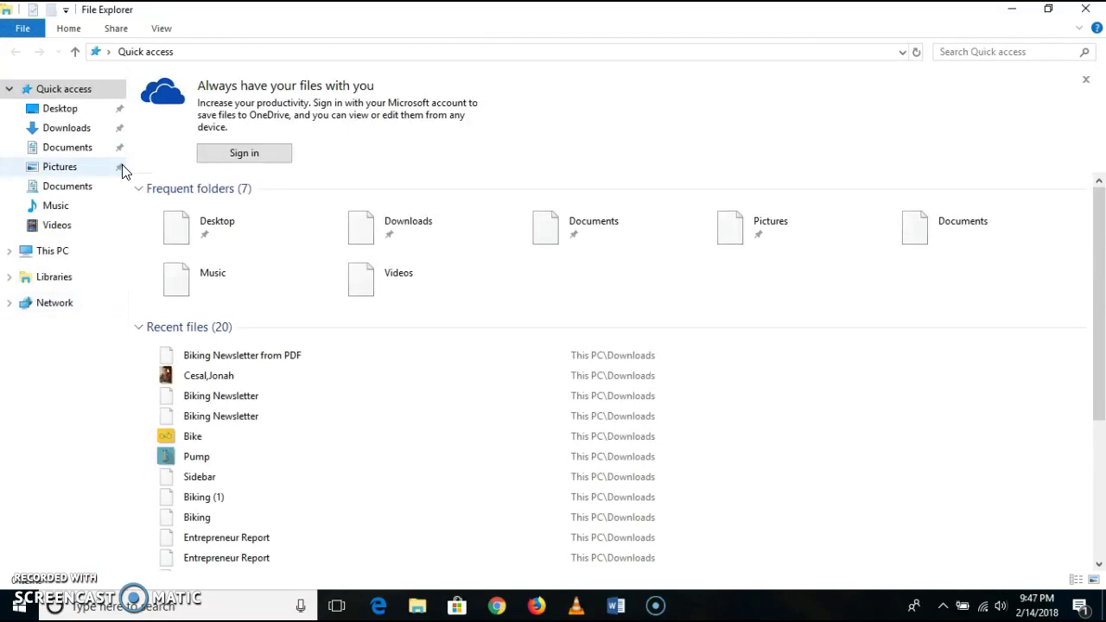
- Create a folder named CIS100Folder in Documents, then launch Word
left_click(61, 151)
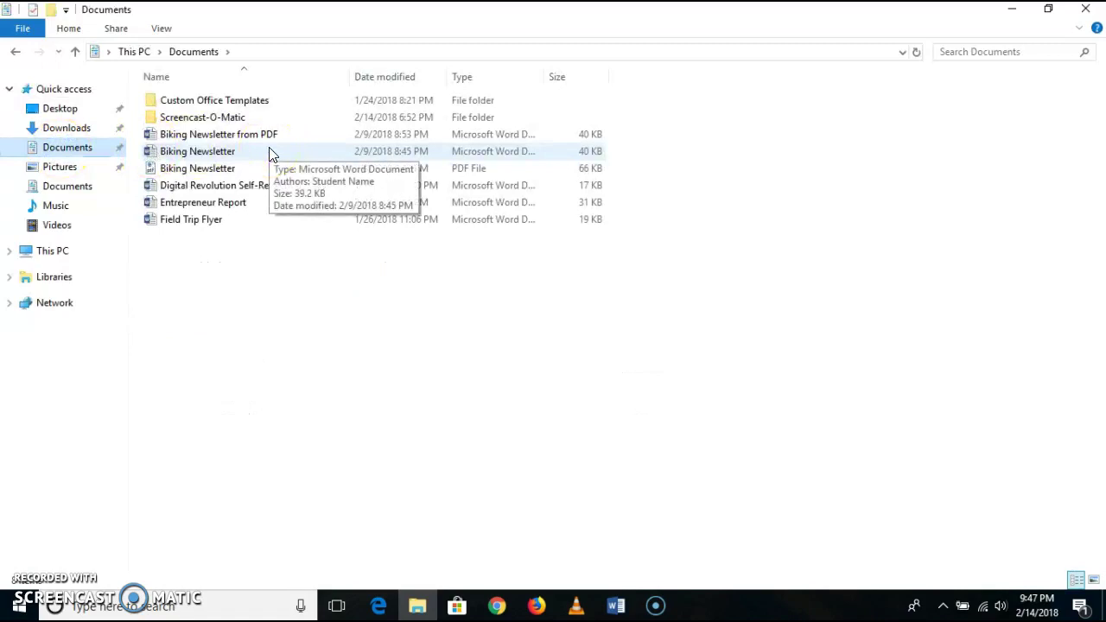
left_click(52, 11)
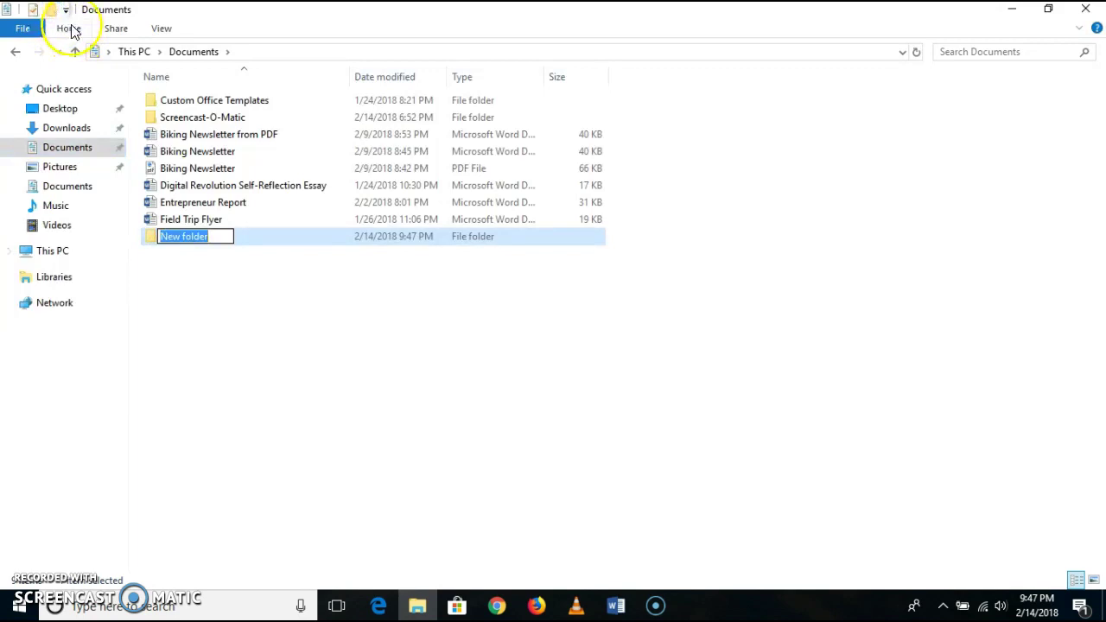
type("CIS1")
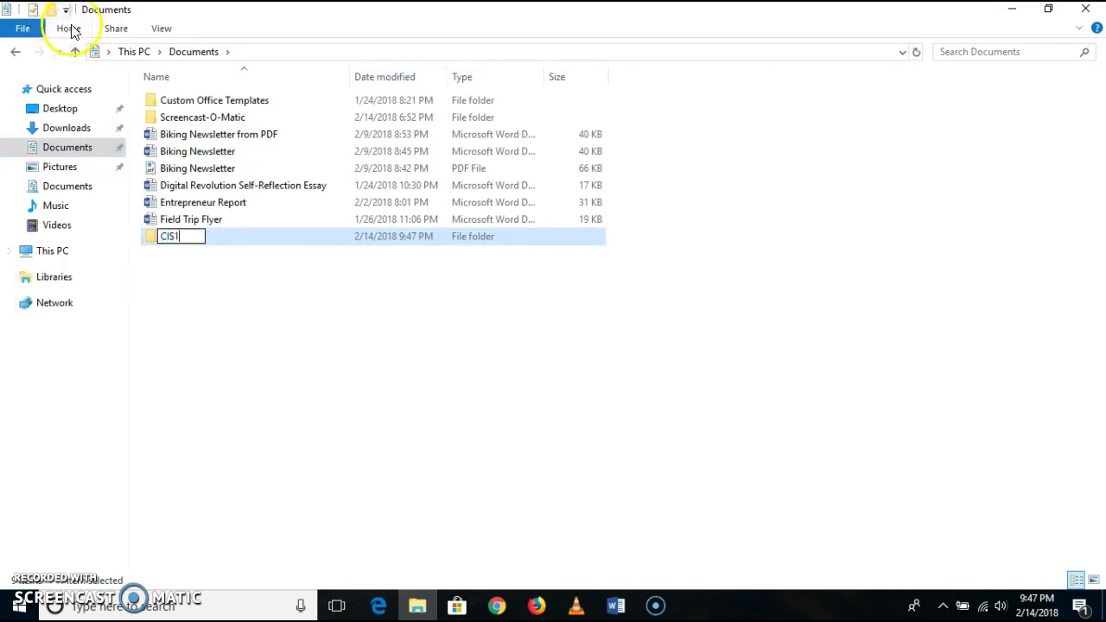
type("00Folder")
key("BackSpace")
key("BackSpace")
key("BackSpace")
key("BackSpace")
key("BackSpace")
type("io")
key("BackSpace")
key("BackSpace")
type("older")
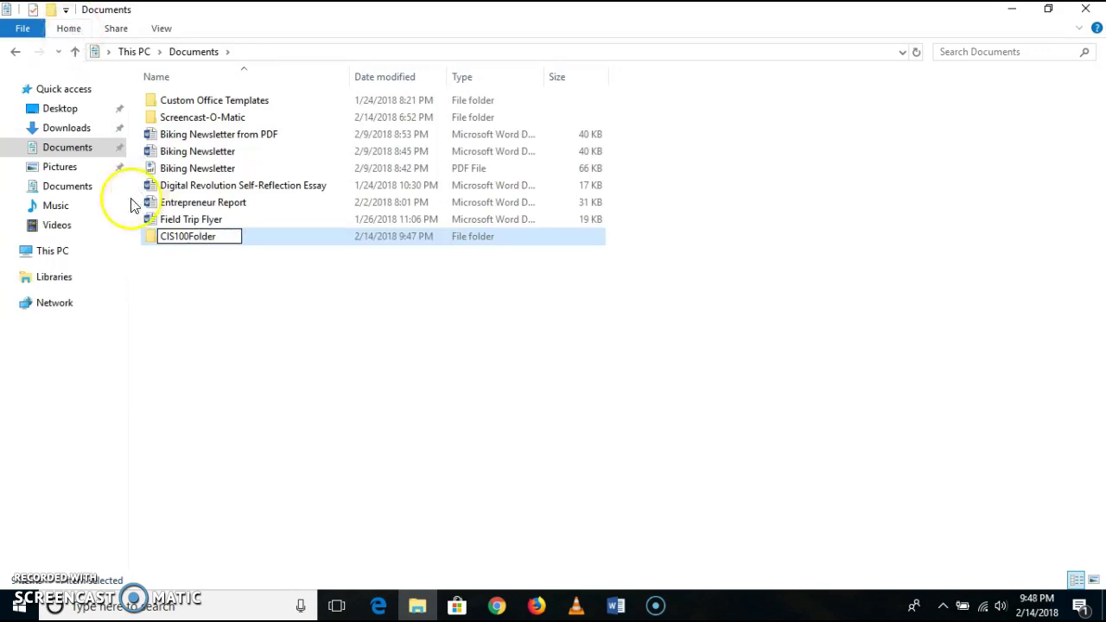
left_click(217, 302)
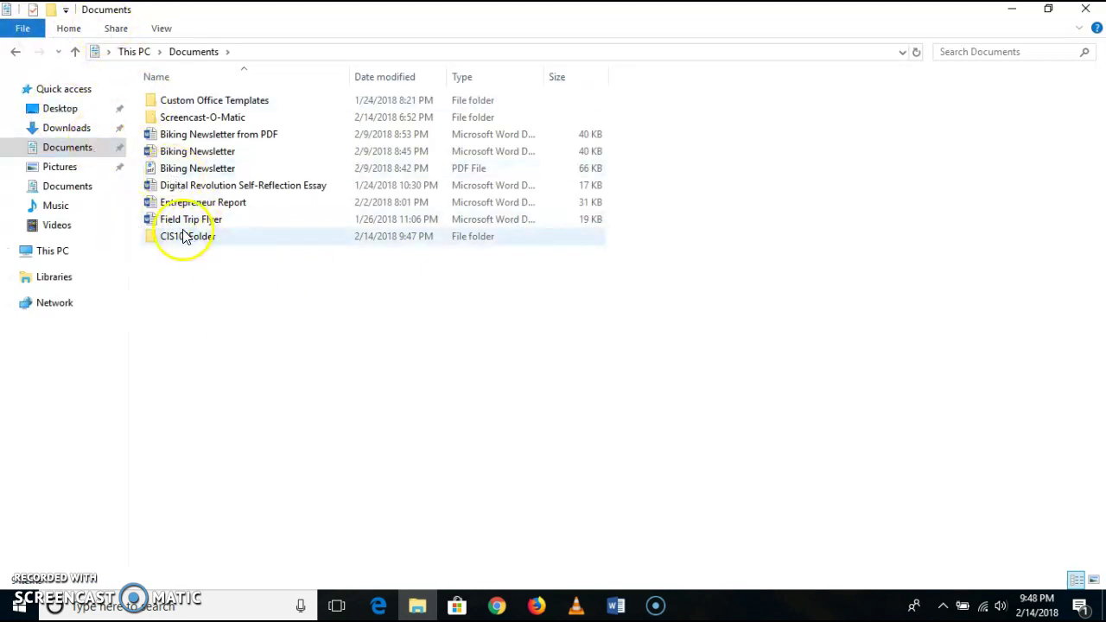
left_click(616, 606)
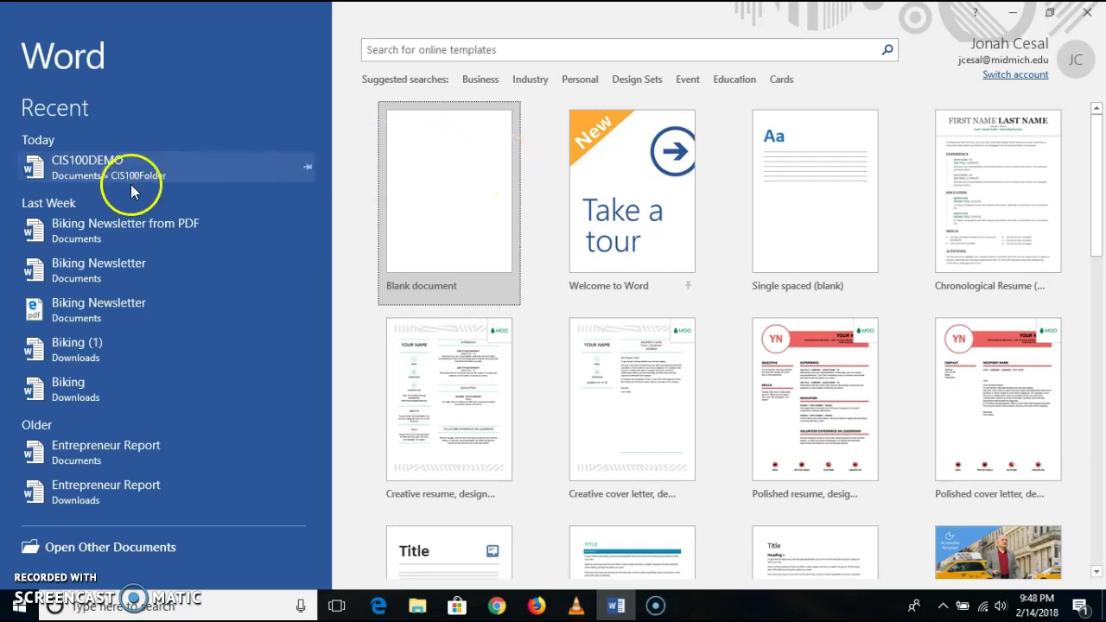
- Start a blank document and type the student's full name on the first line
left_click(409, 159)
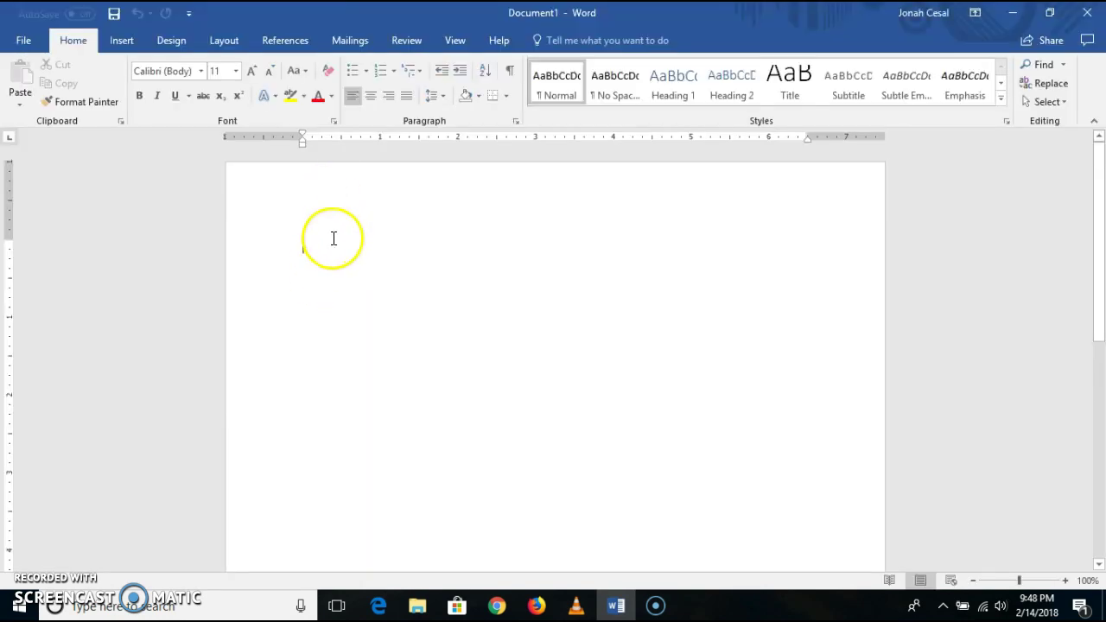
left_click(337, 239)
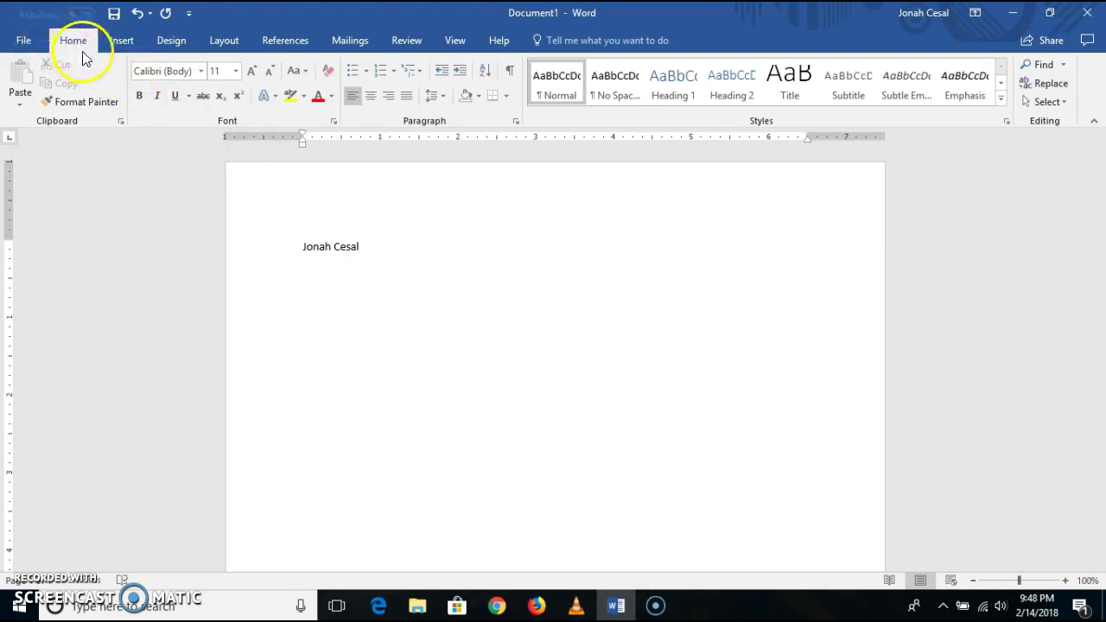
- Save the document as CIS100DEMO in Documents > CIS100Folder
left_click(37, 41)
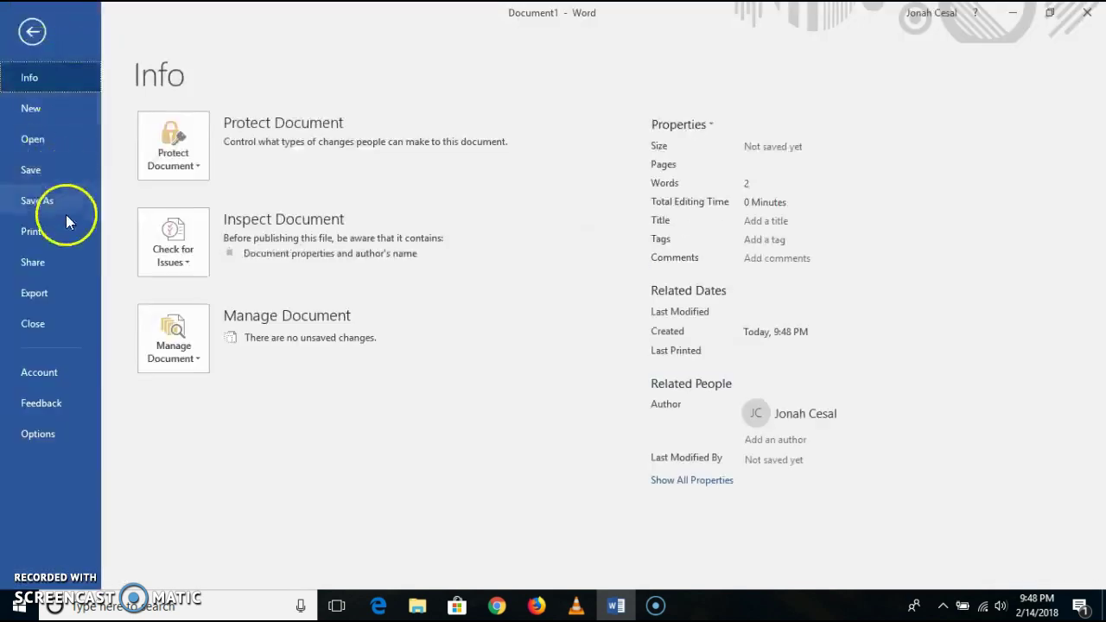
left_click(63, 207)
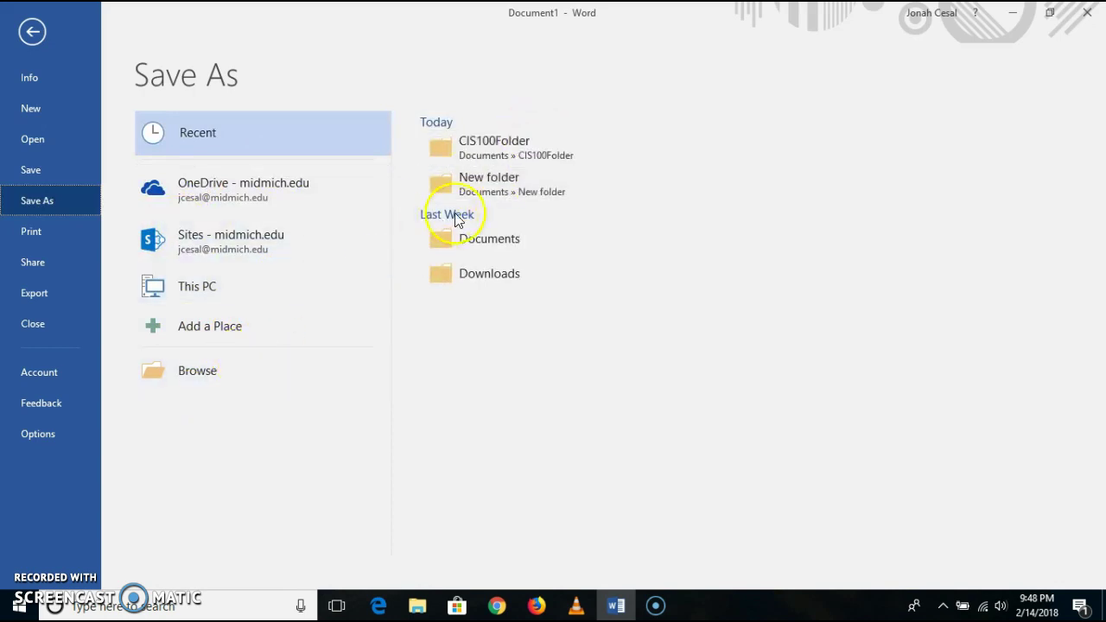
left_click(521, 143)
left_click(216, 374)
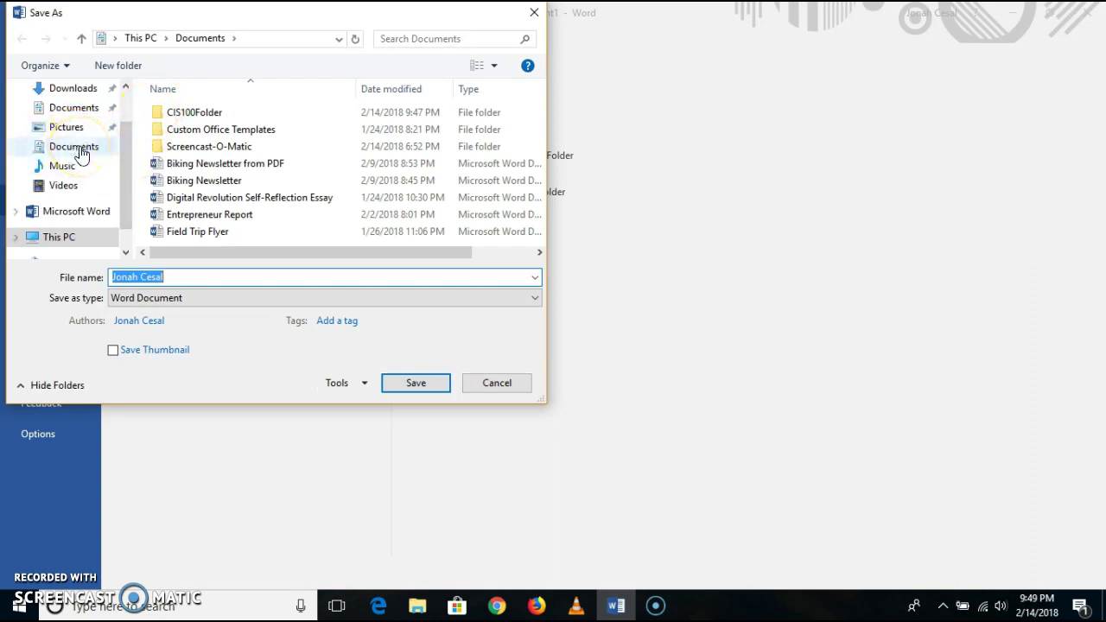
left_click(76, 147)
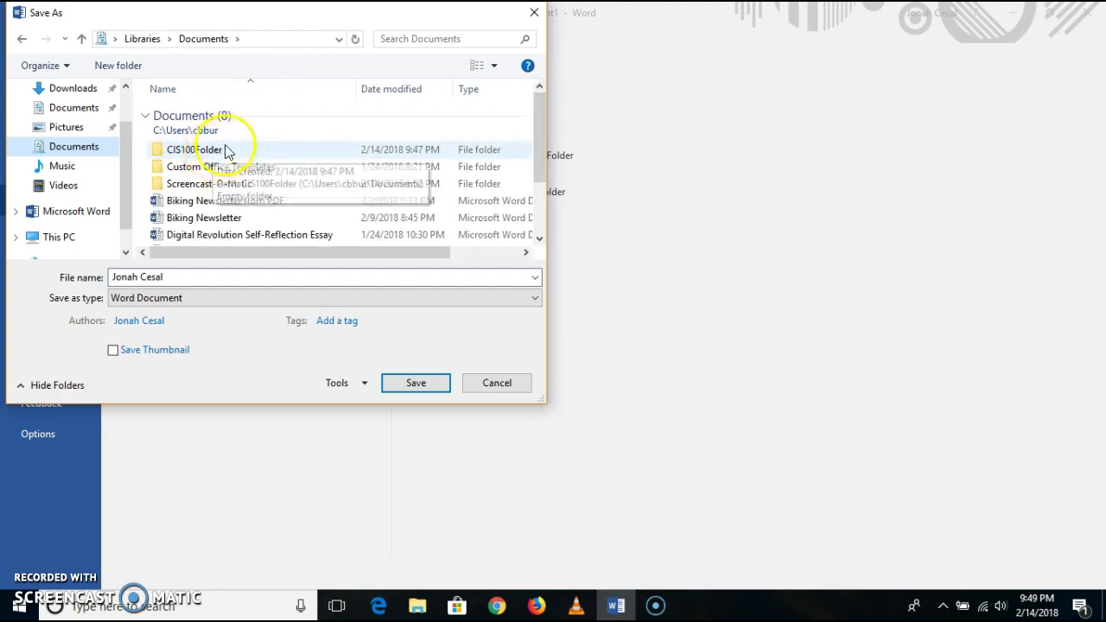
left_click(215, 152)
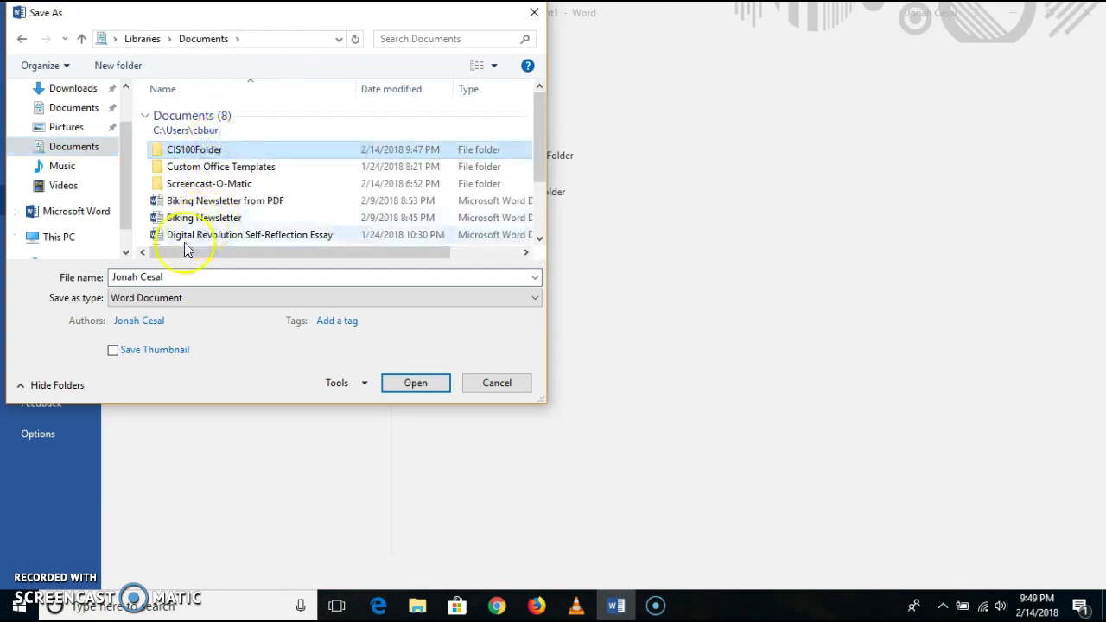
left_click(187, 280)
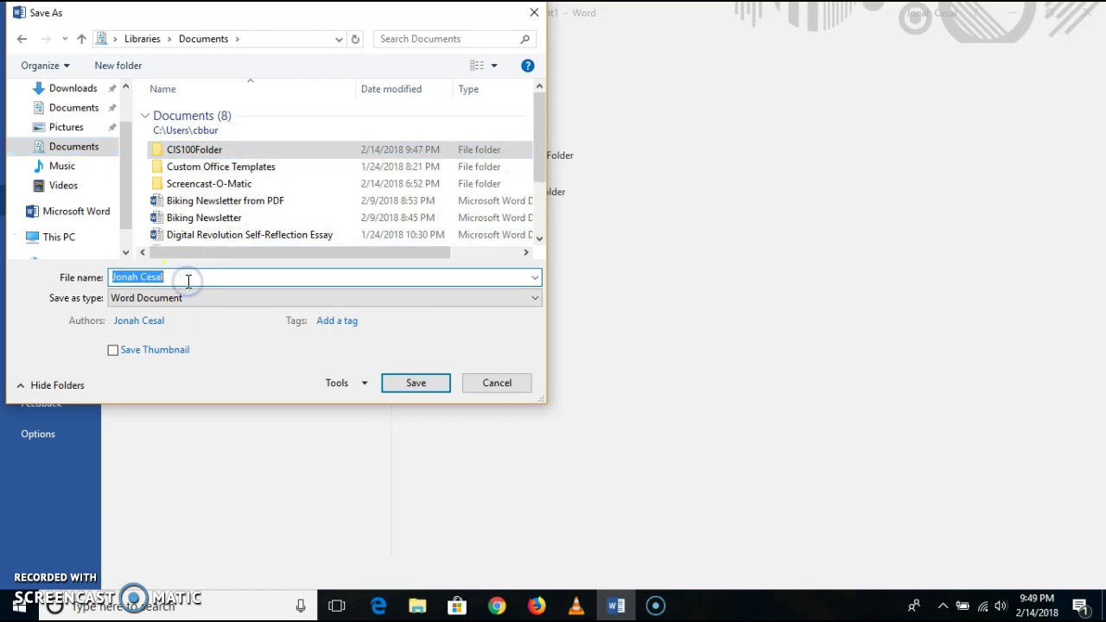
key("BackSpace")
type("CI")
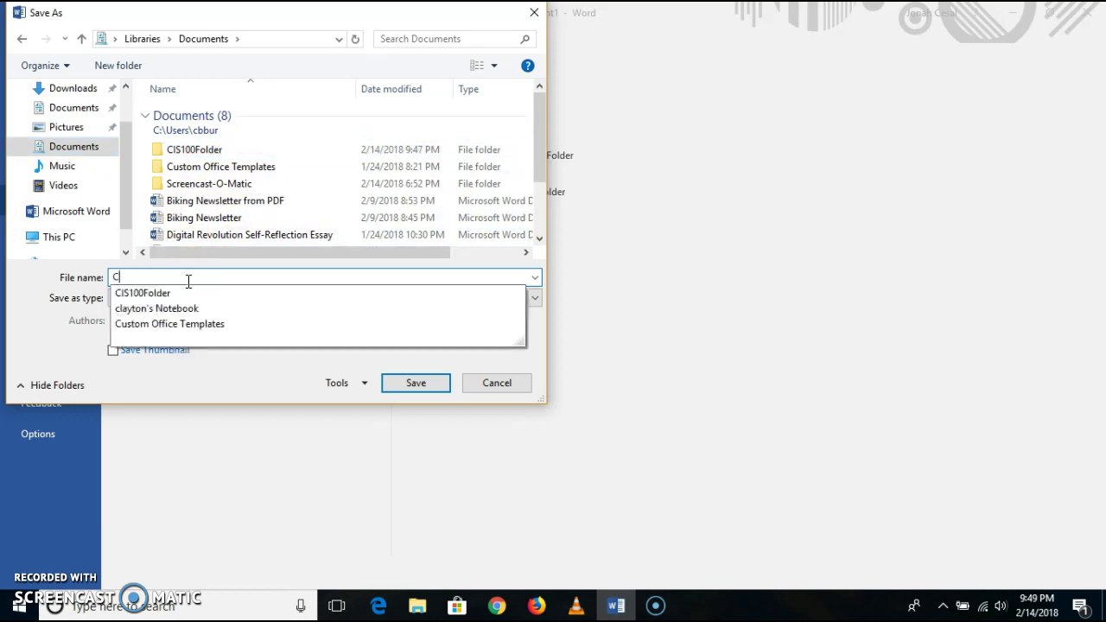
type("S100DEMO")
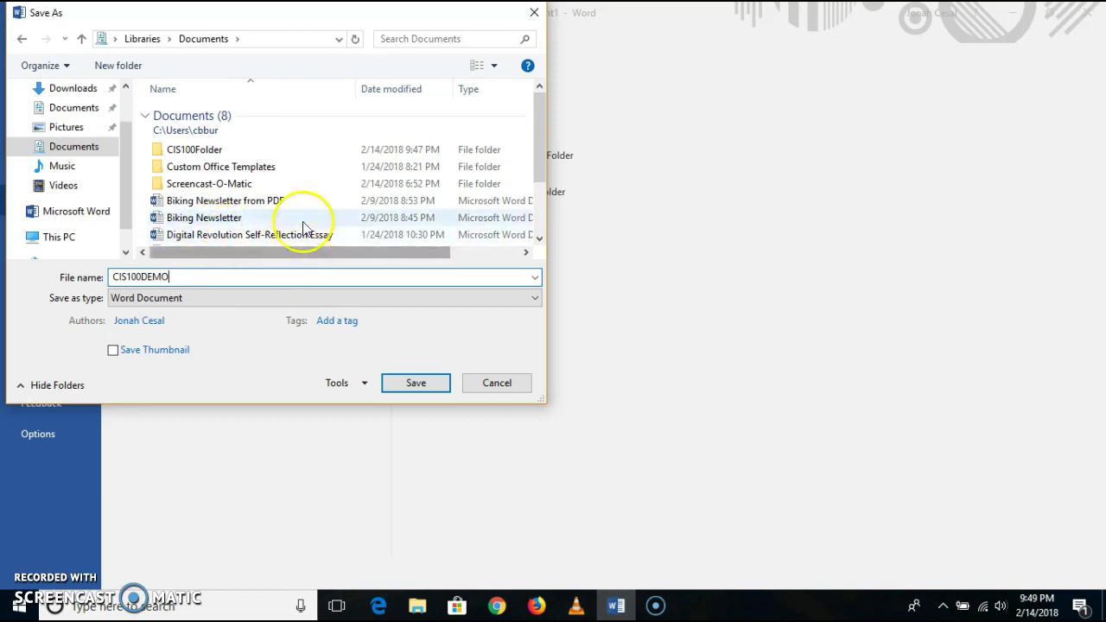
left_click(248, 152)
left_click(399, 382)
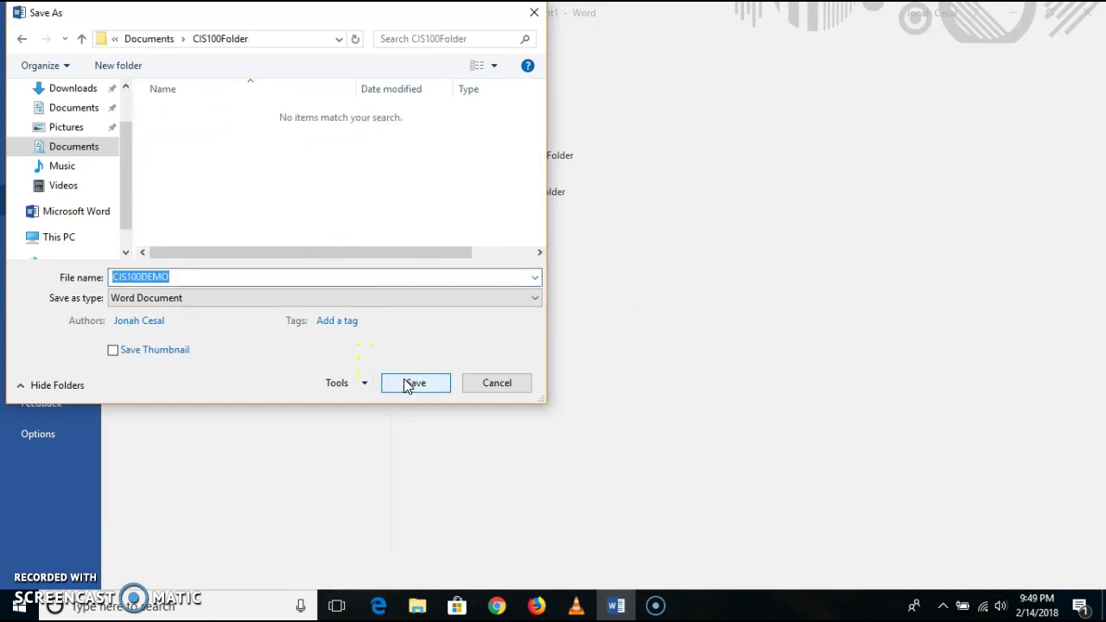
left_click(408, 384)
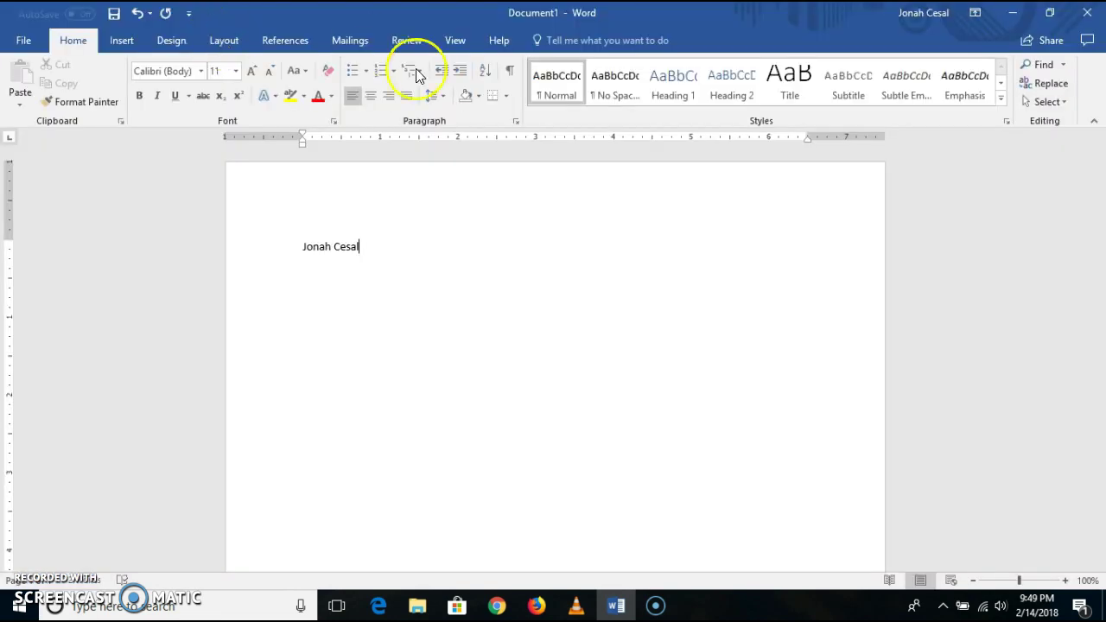
- Close Word and select the CIS100DEMO file inside CIS100Folder
left_click(1086, 15)
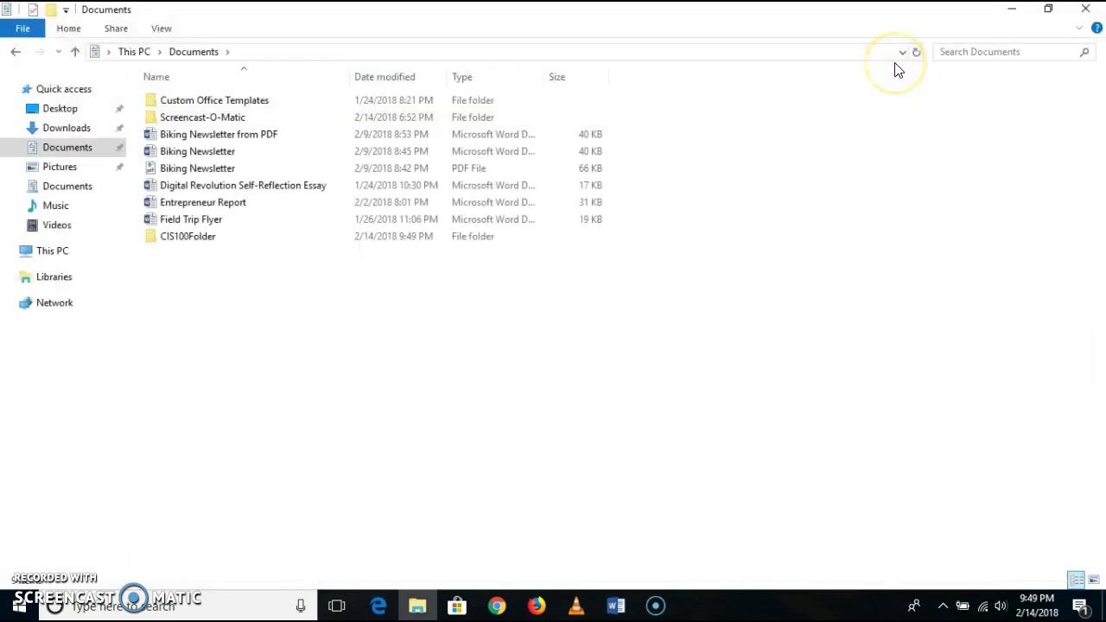
double_click(198, 241)
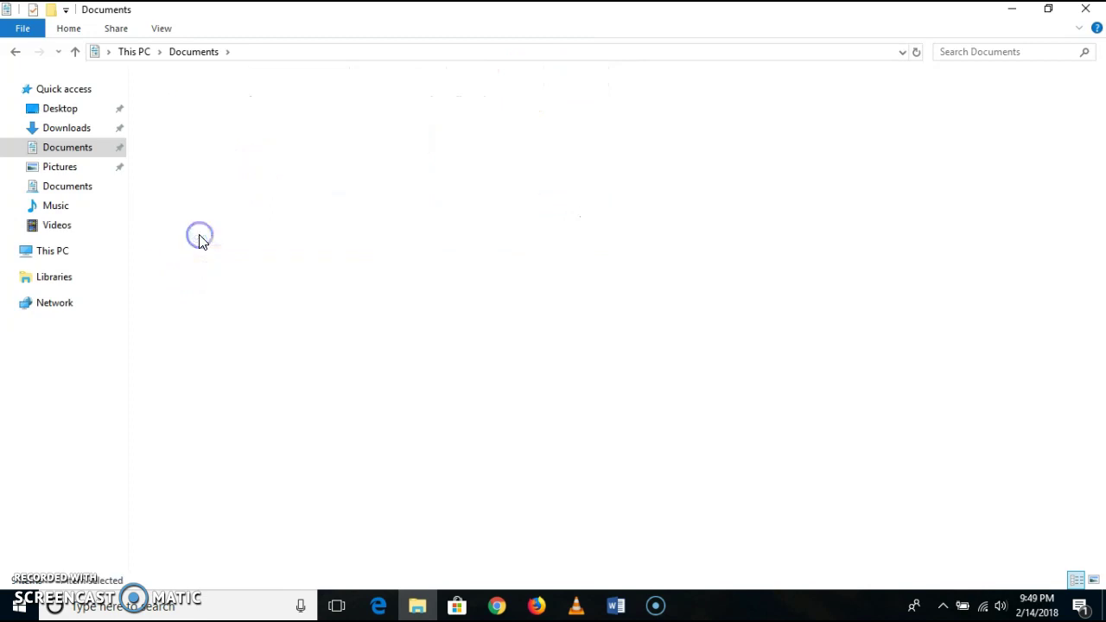
left_click(213, 105)
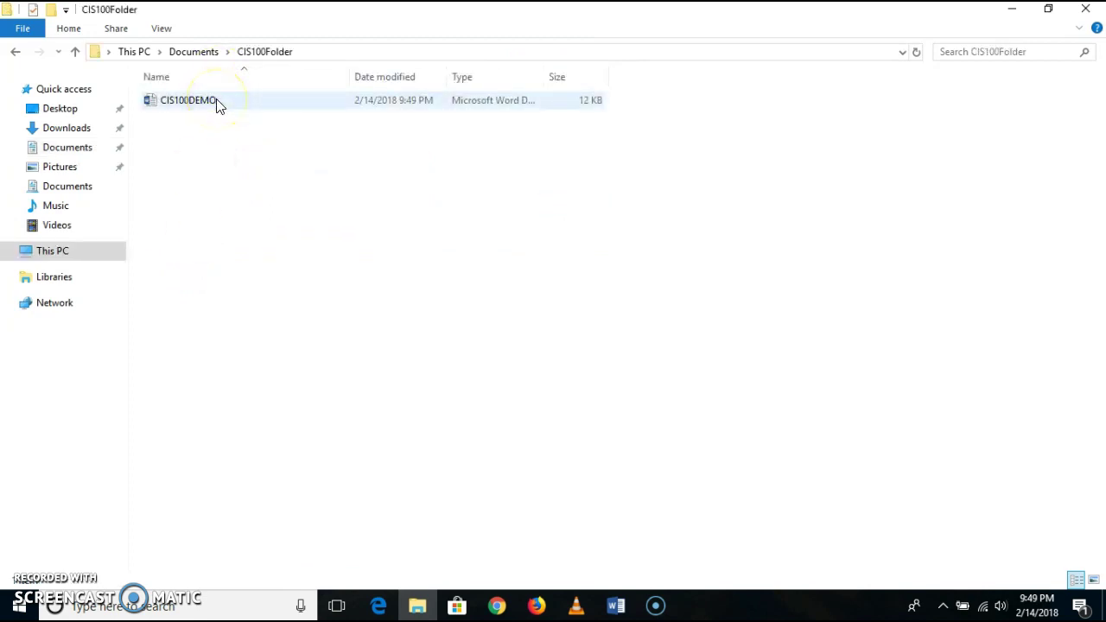
- Rename the file CIS100DEMO to CIS100Demonstration
right_click(216, 101)
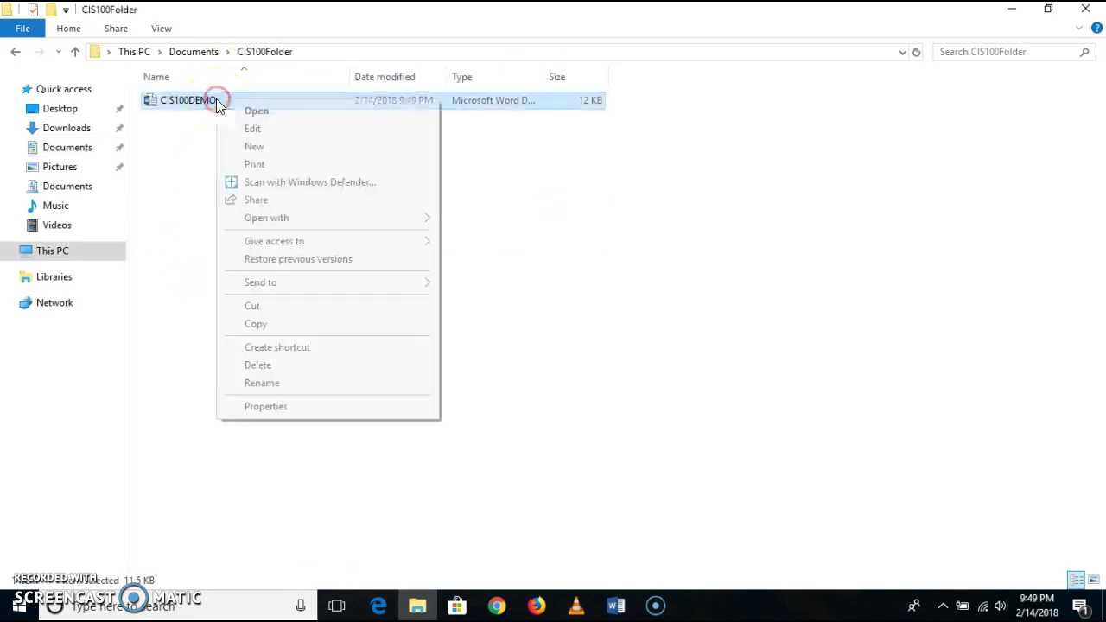
left_click(263, 382)
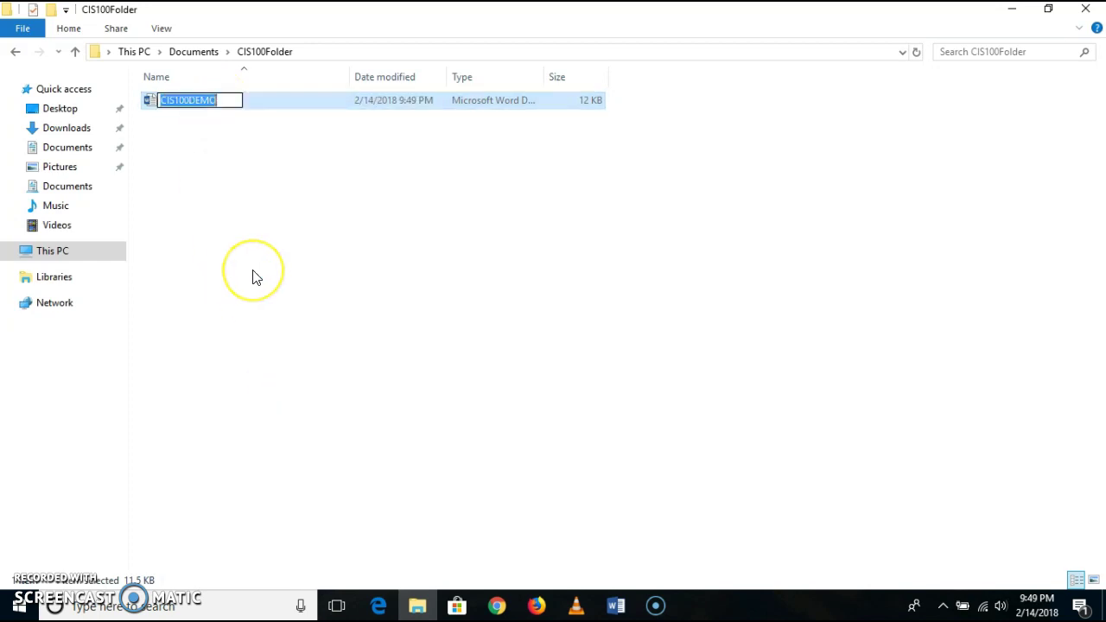
type("CIS")
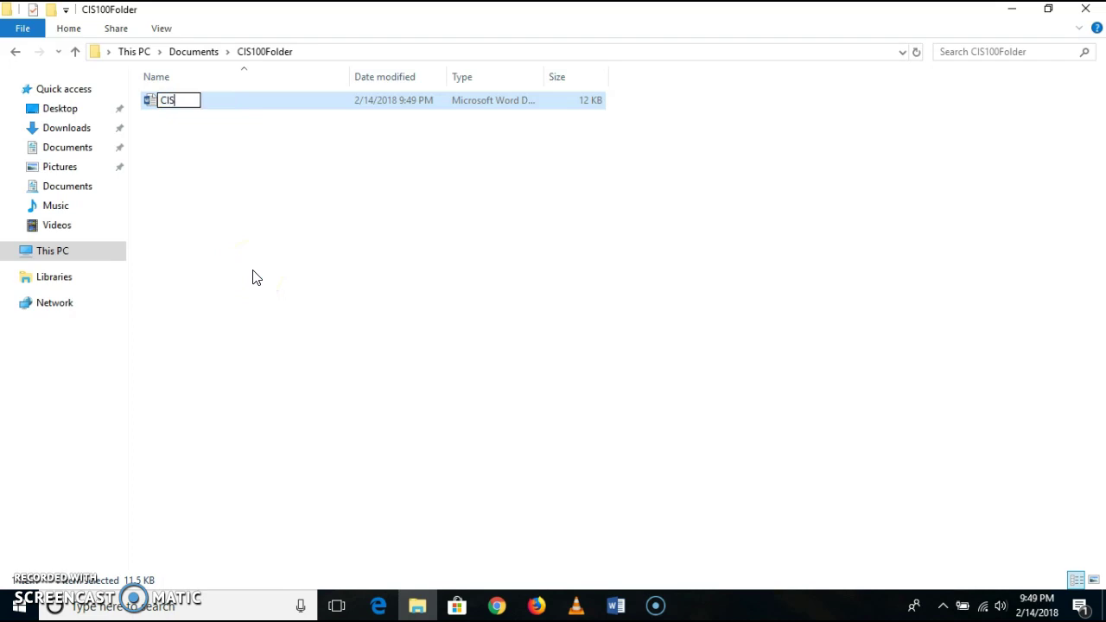
type("100Demonstration")
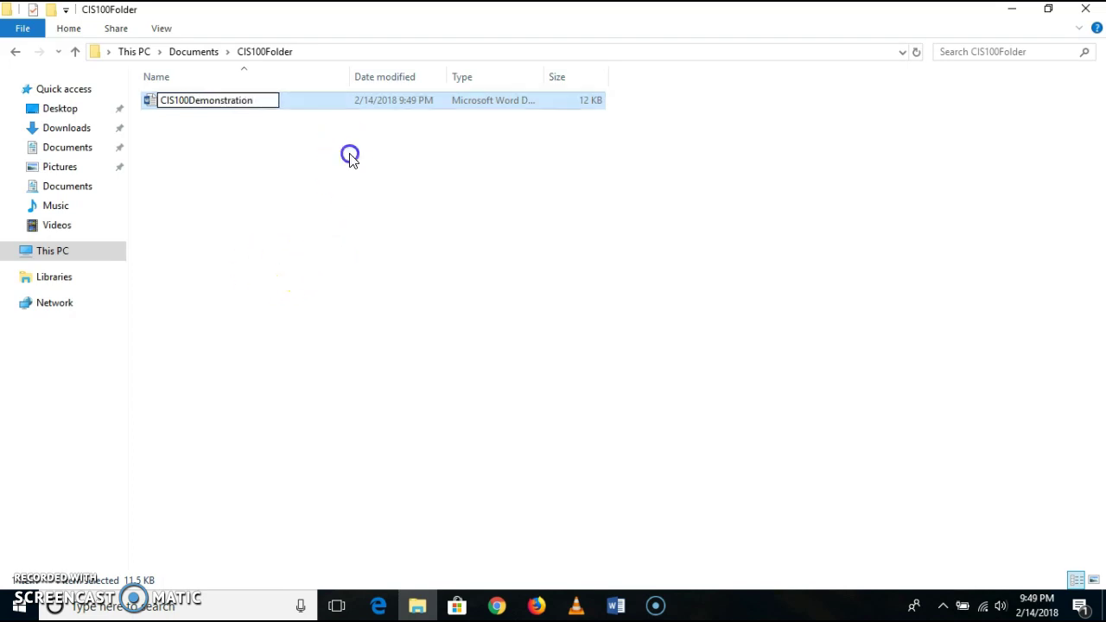
left_click(350, 155)
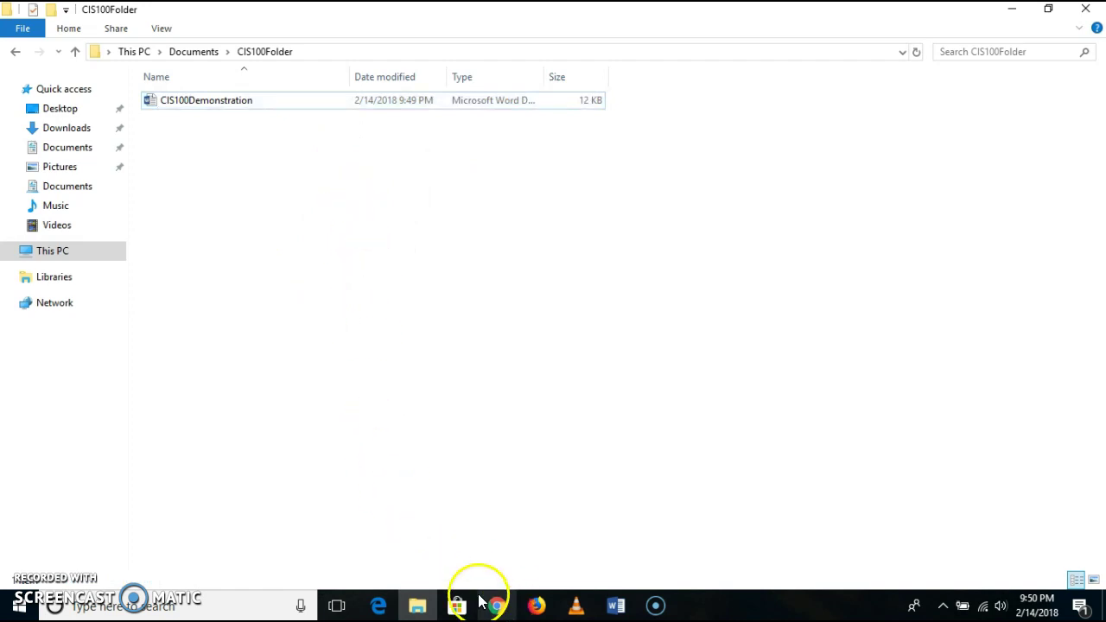
- Switch to the Gmail inbox in Chrome and begin a new message
mouse_move(496, 606)
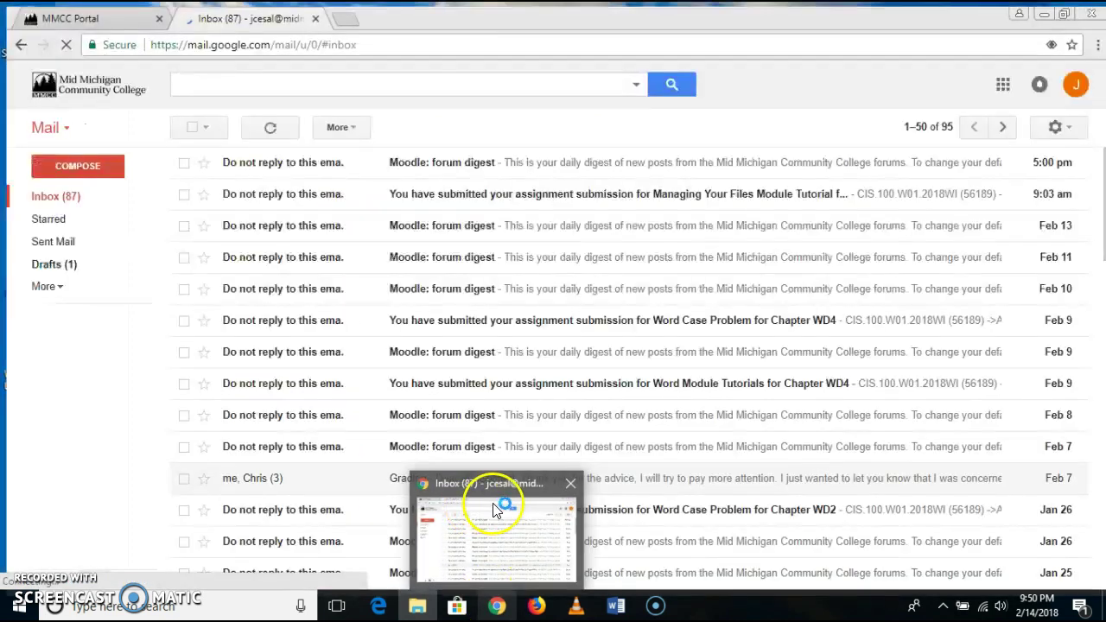
left_click(496, 510)
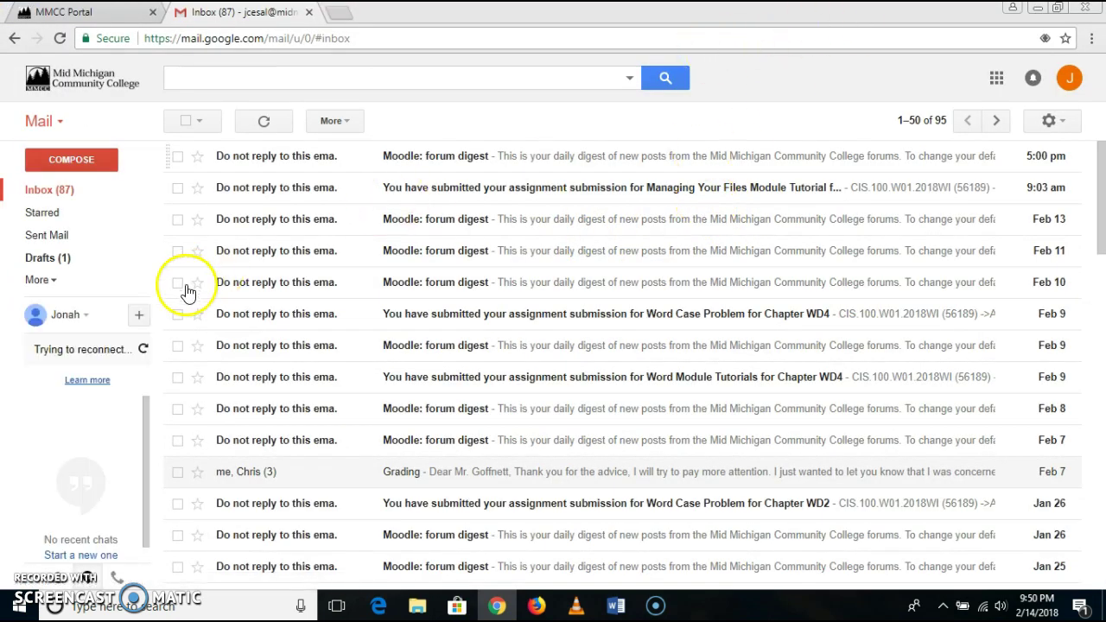
left_click(86, 160)
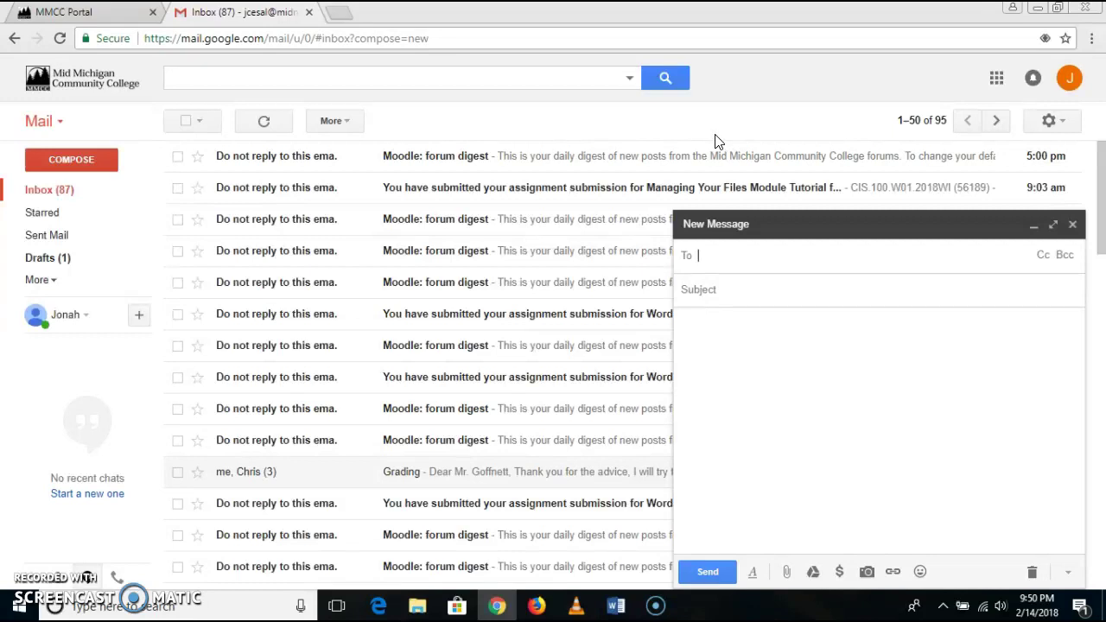
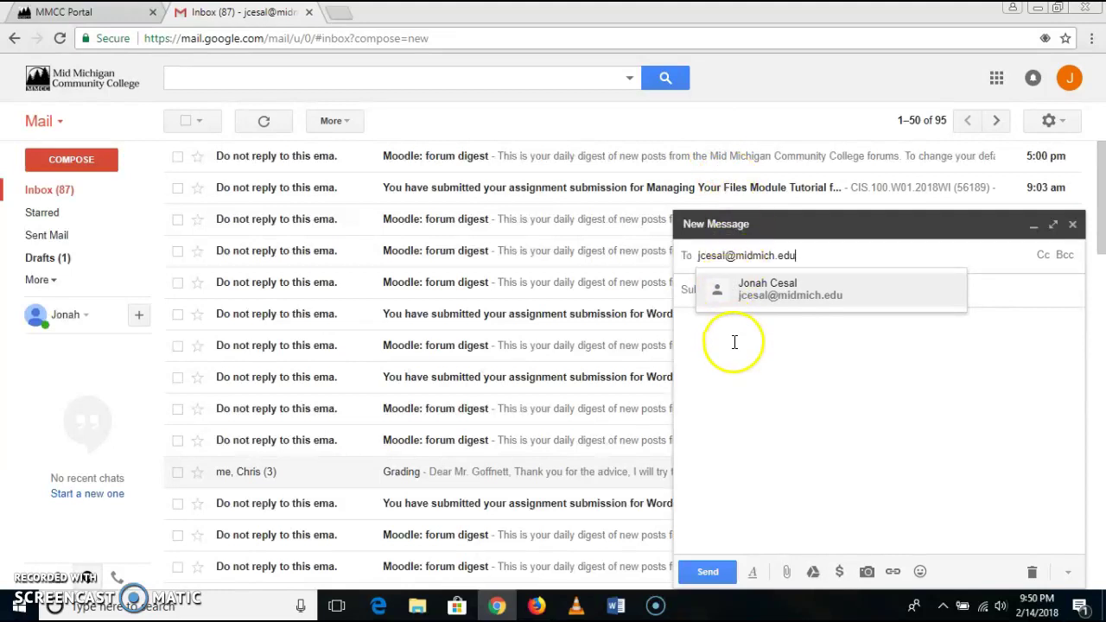
- Address the message to the student's own college e-mail address
left_click(733, 340)
- Enter CIS100 as the message subject
left_click(699, 295)
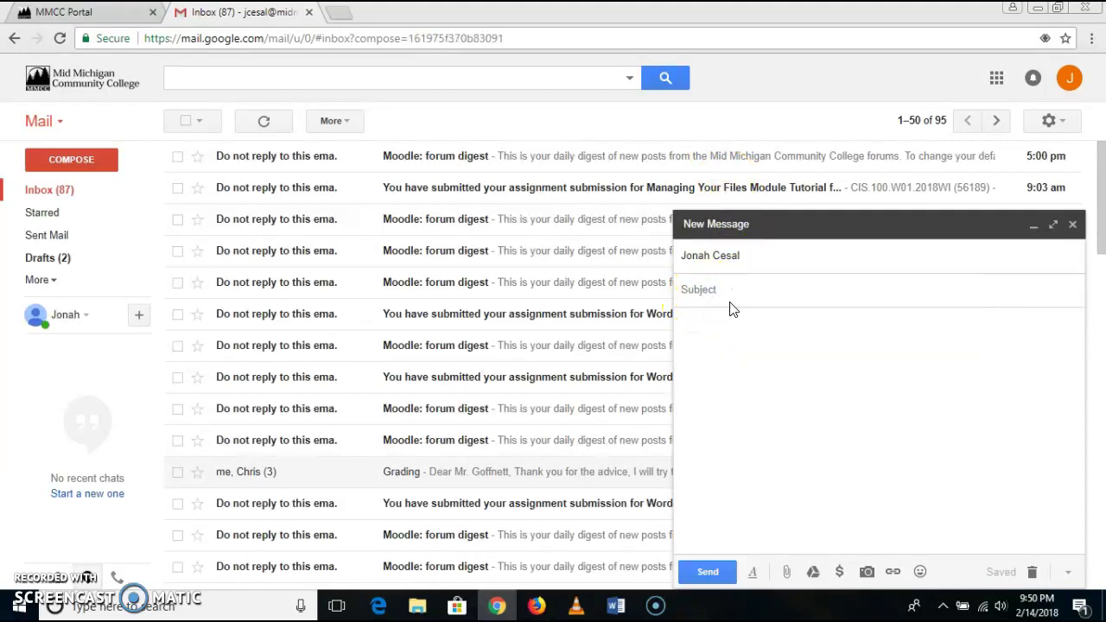
type("CIS")
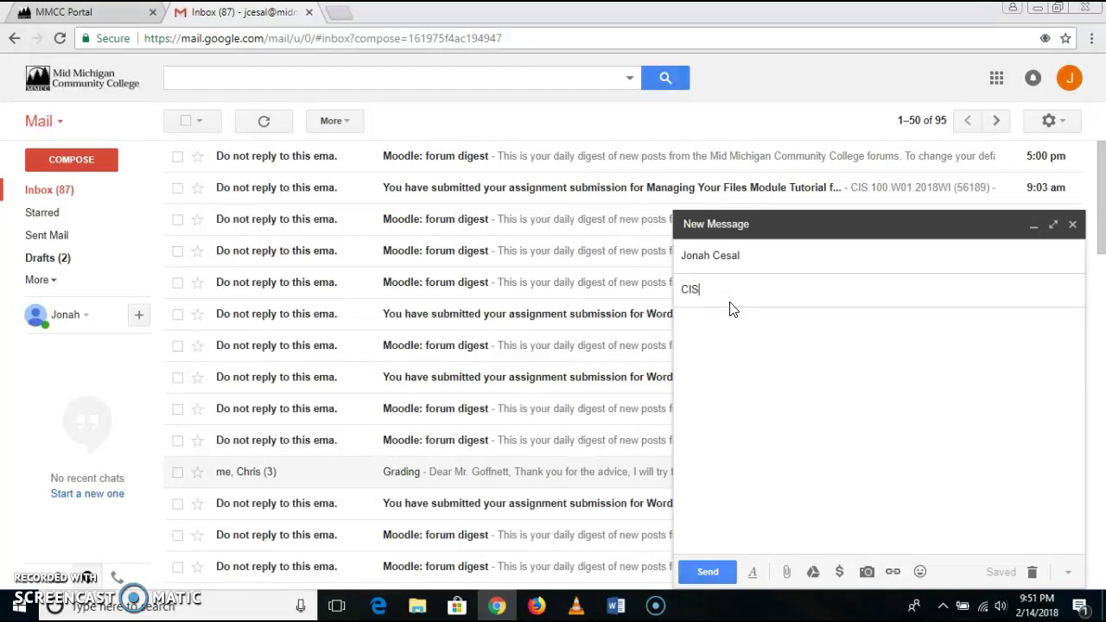
type("100")
left_click(735, 317)
left_click(779, 269)
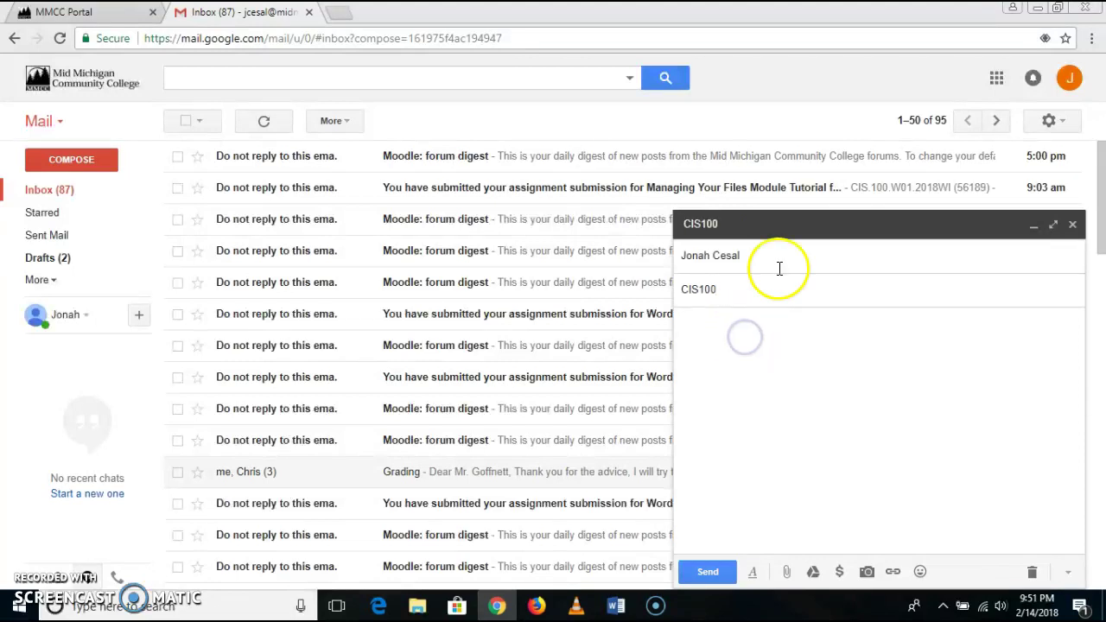
- Attach CIS100Demonstration.docx from Documents > CIS100Folder to the Gmail draft
left_click(788, 574)
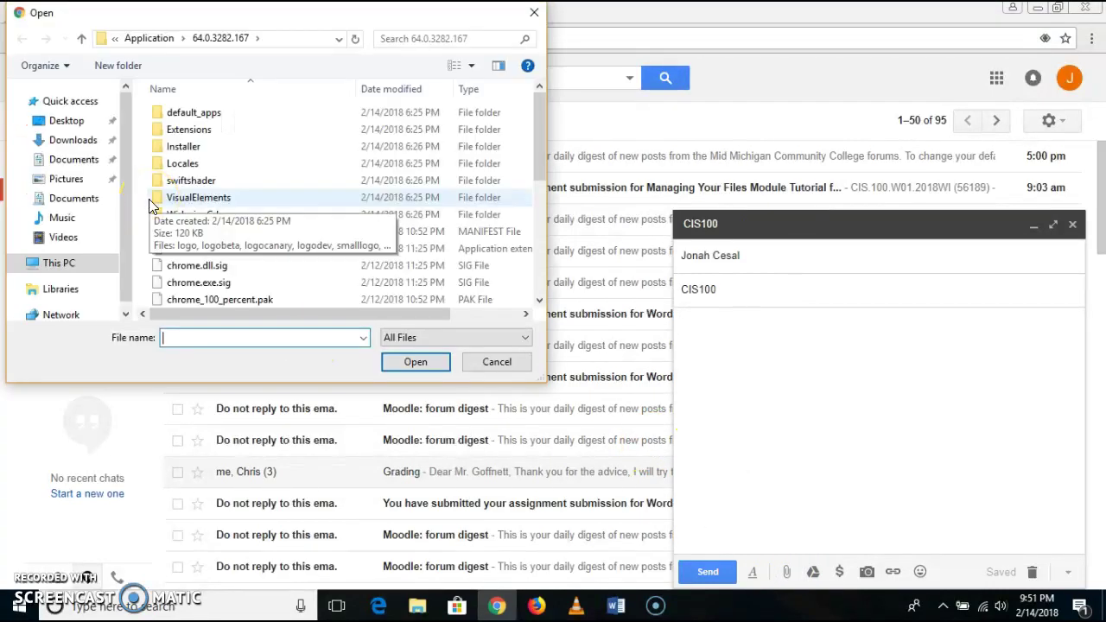
left_click(84, 163)
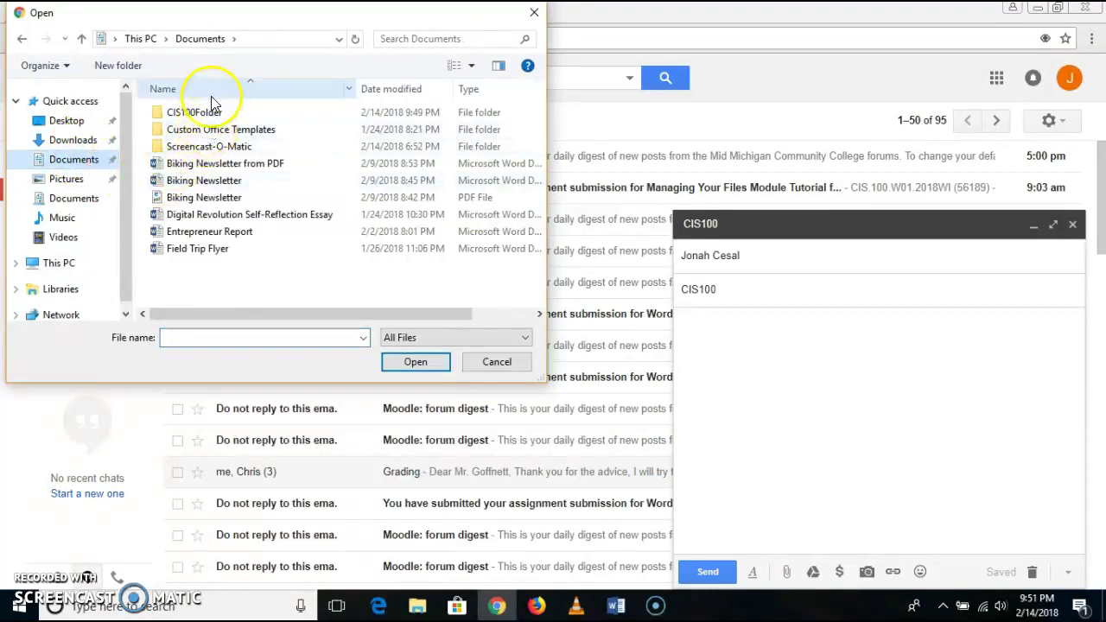
double_click(207, 112)
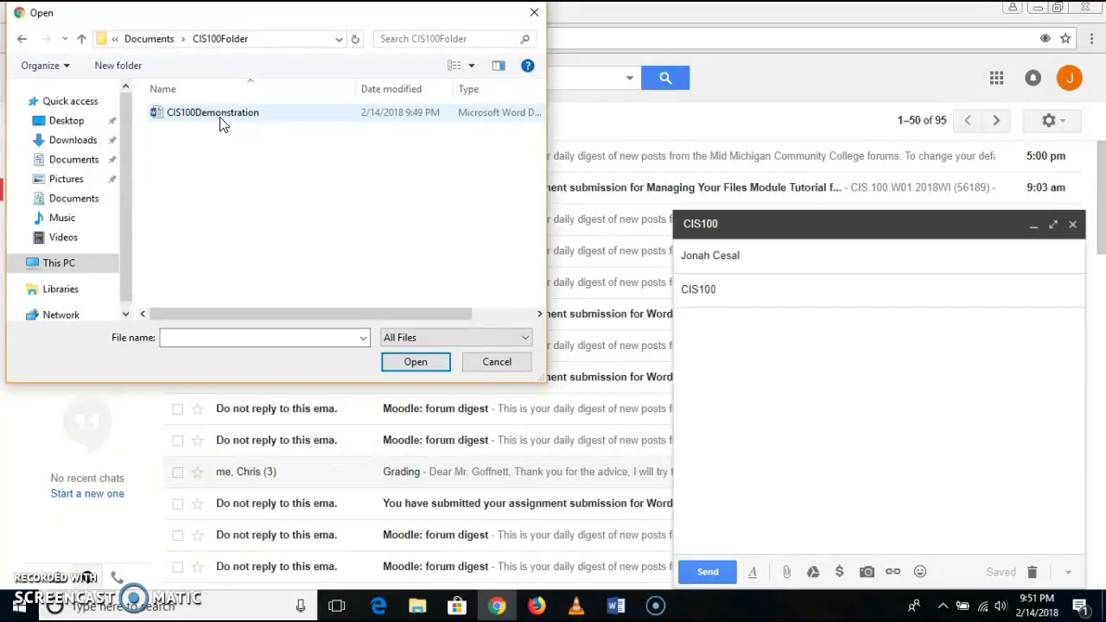
left_click(265, 121)
left_click(413, 362)
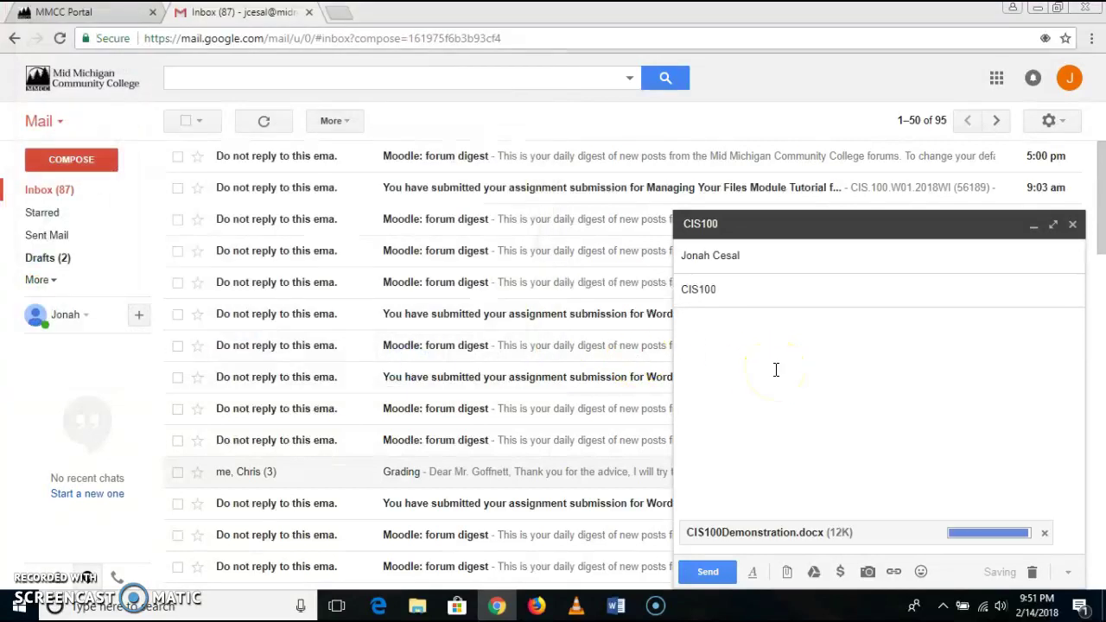
- Write the body 'Attached is the CIS 100 Demonstration.' and send the email
left_click(746, 334)
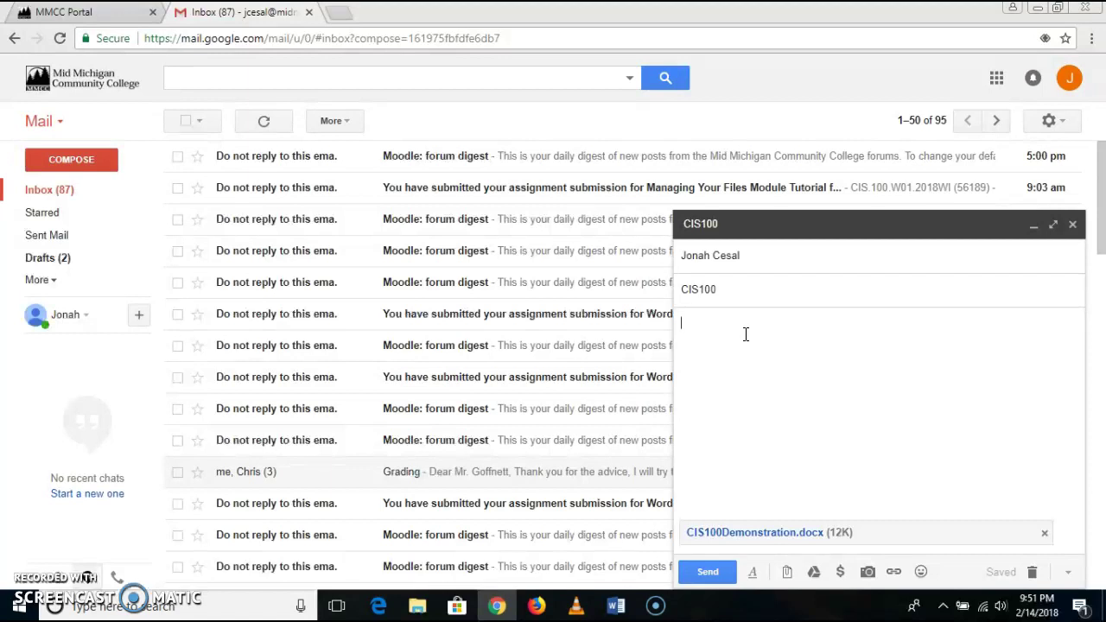
type("AS")
type("tache")
type("d is the")
type(" CIS")
type("100 ")
type(" De")
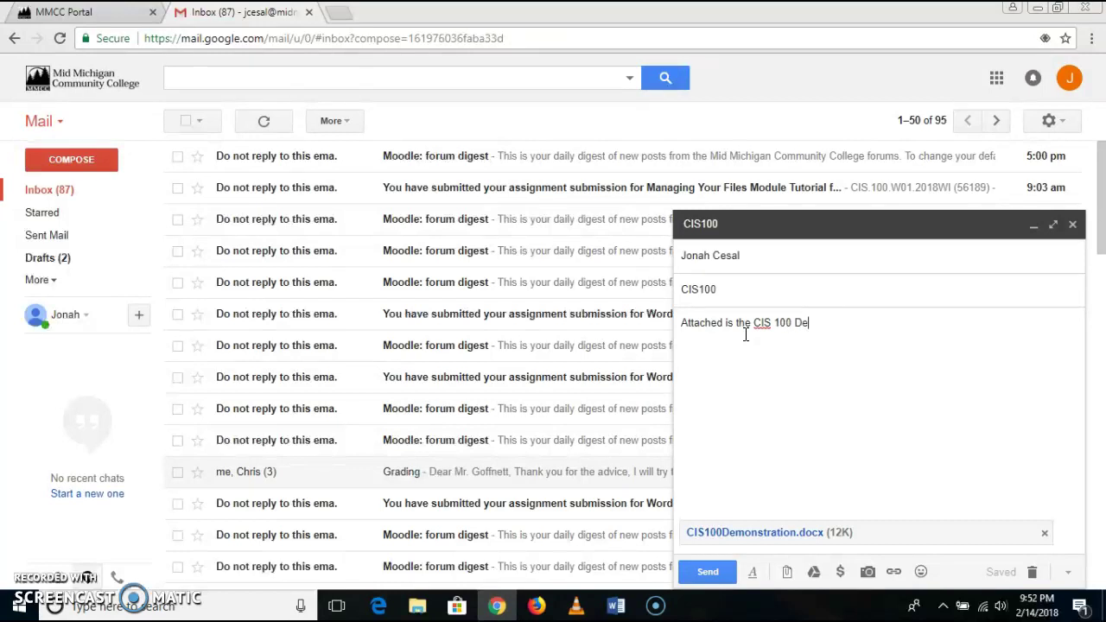
type("monstration")
left_click(778, 343)
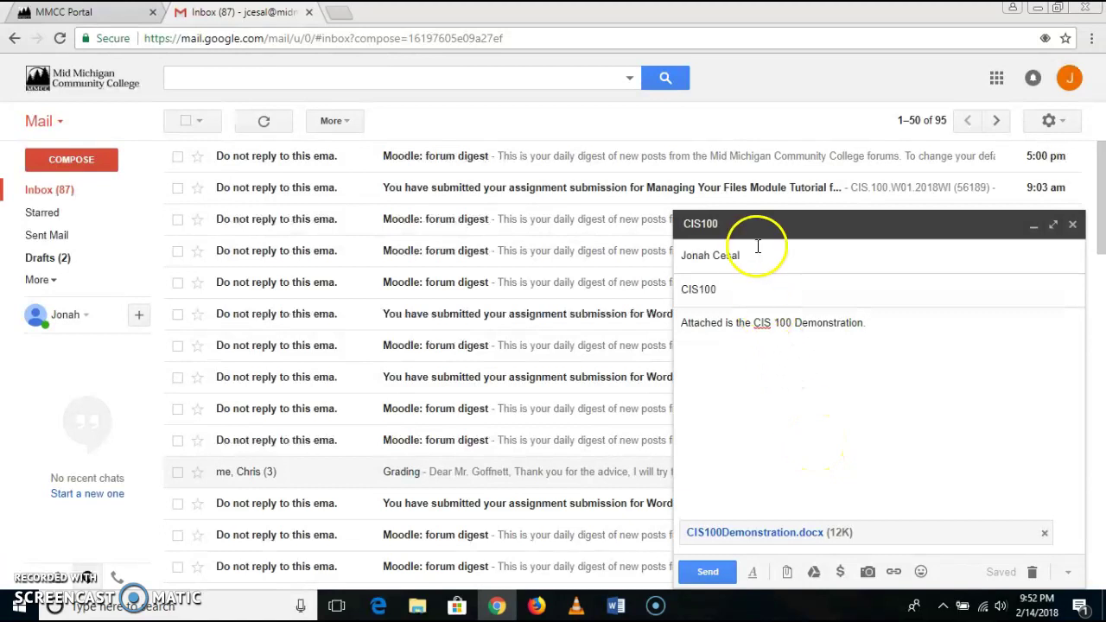
left_click(707, 573)
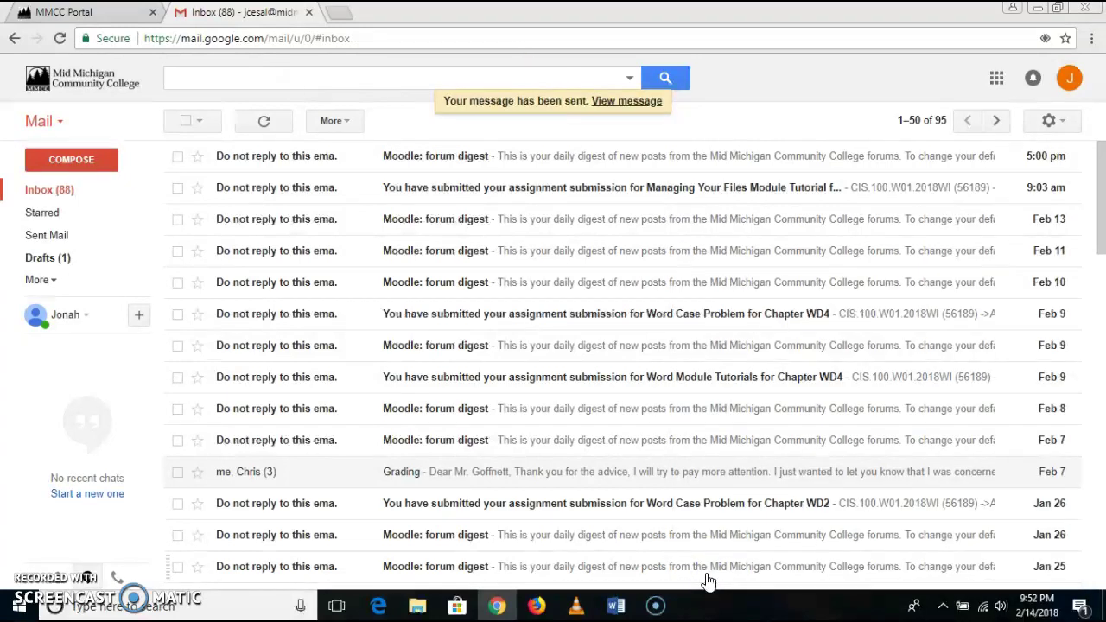
- Refresh the inbox, open the received CIS100 email, and preview then close its CIS100Demonstration.docx attachment
left_click(263, 121)
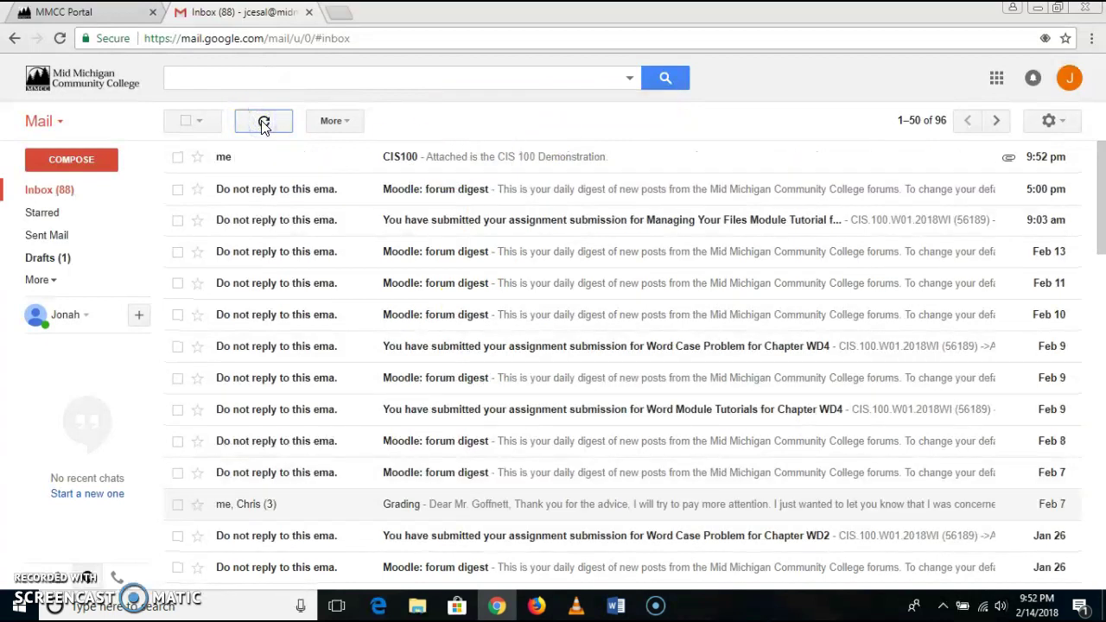
left_click(313, 159)
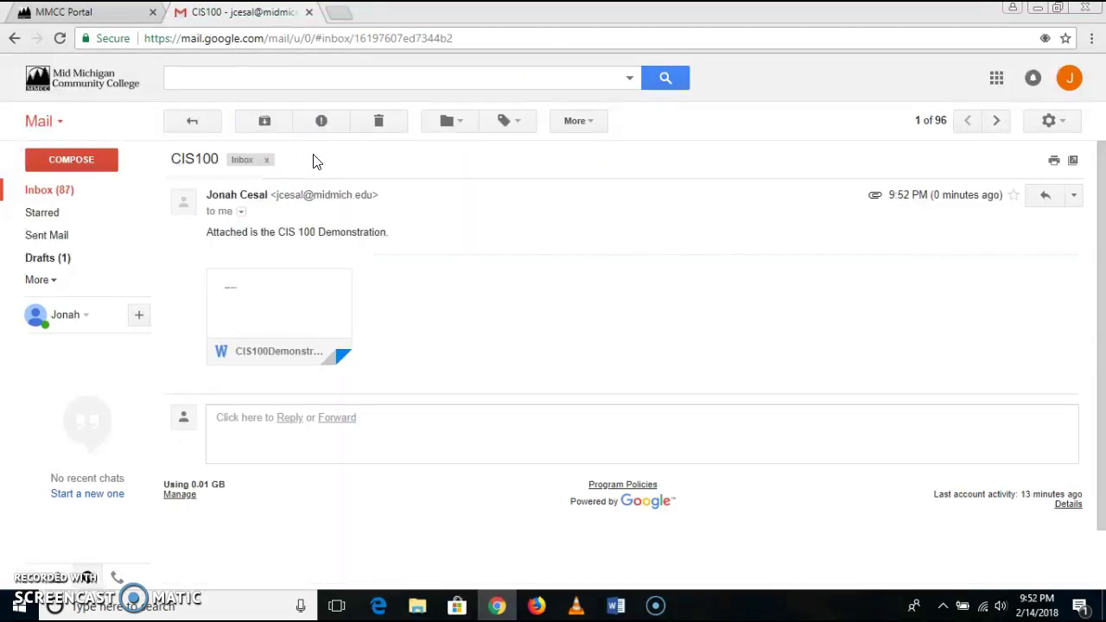
mouse_move(264, 363)
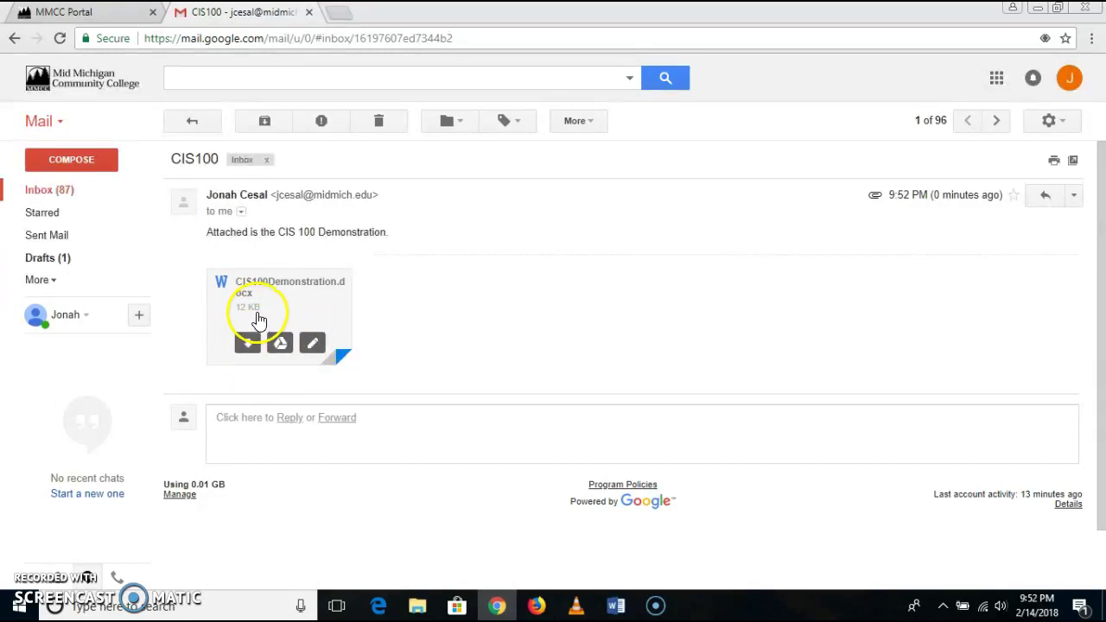
left_click(271, 295)
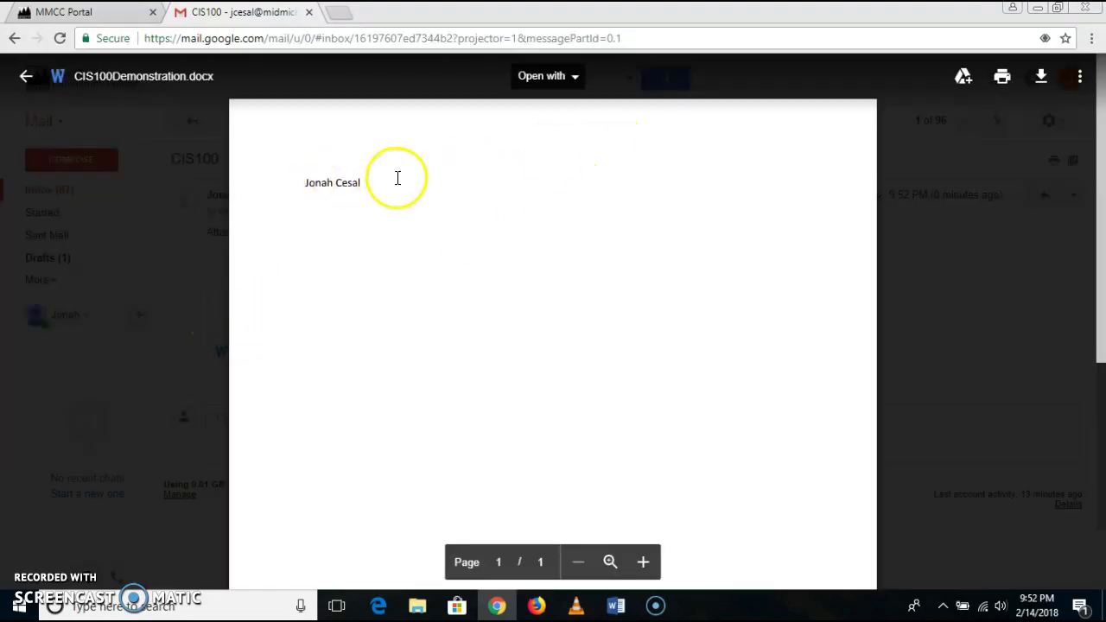
left_click(26, 79)
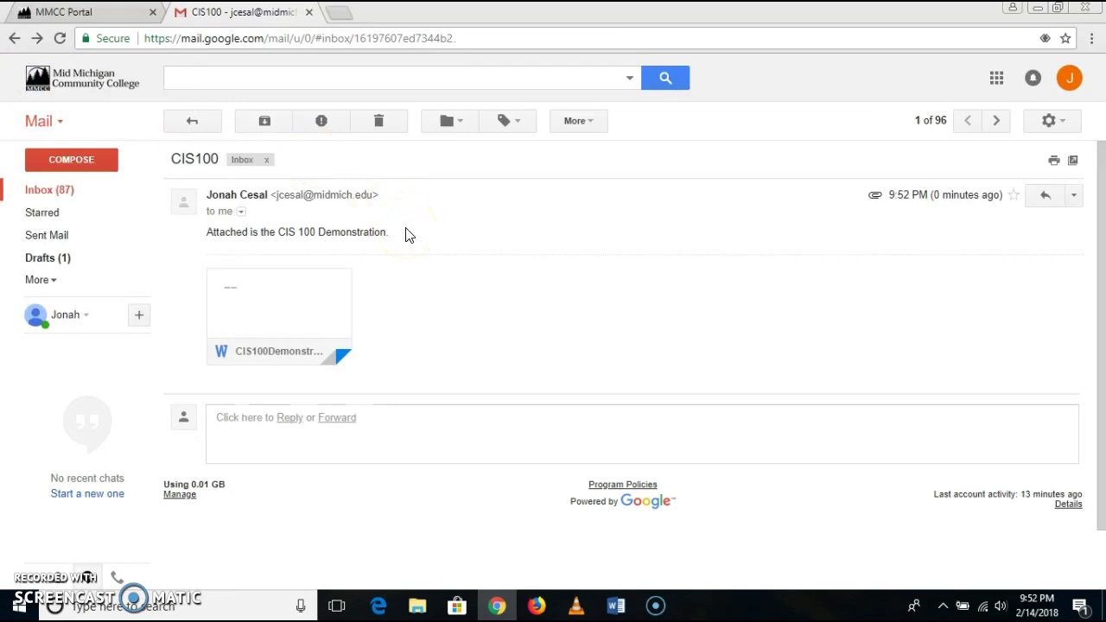
- Sign out of Gmail, close the Google Accounts tab, and log out of the MMCC Portal
left_click(1069, 82)
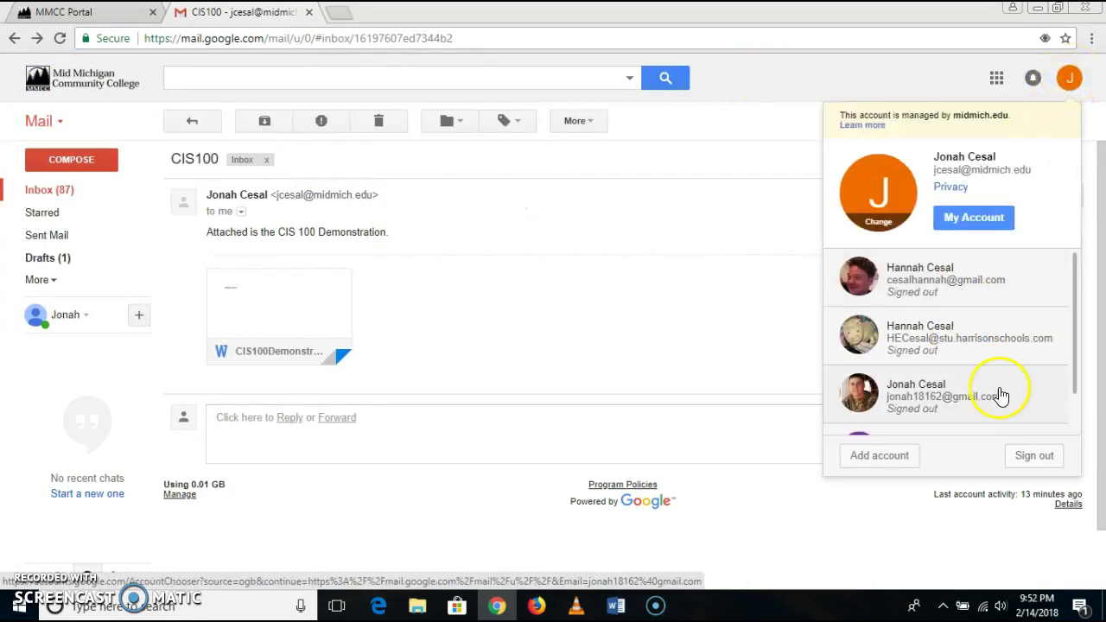
left_click(1034, 458)
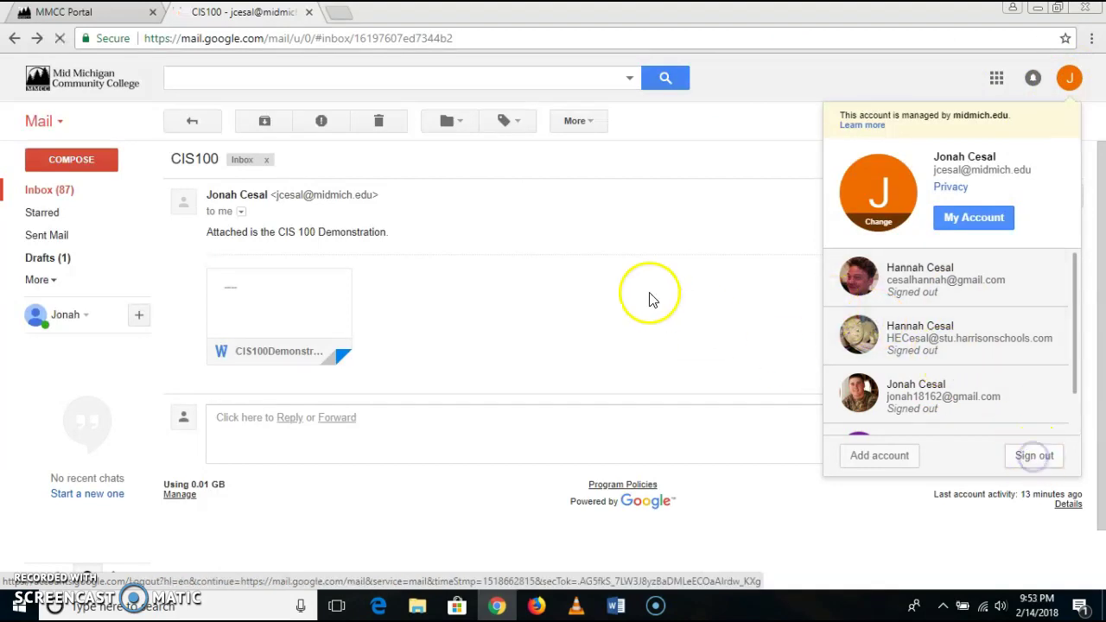
left_click(309, 12)
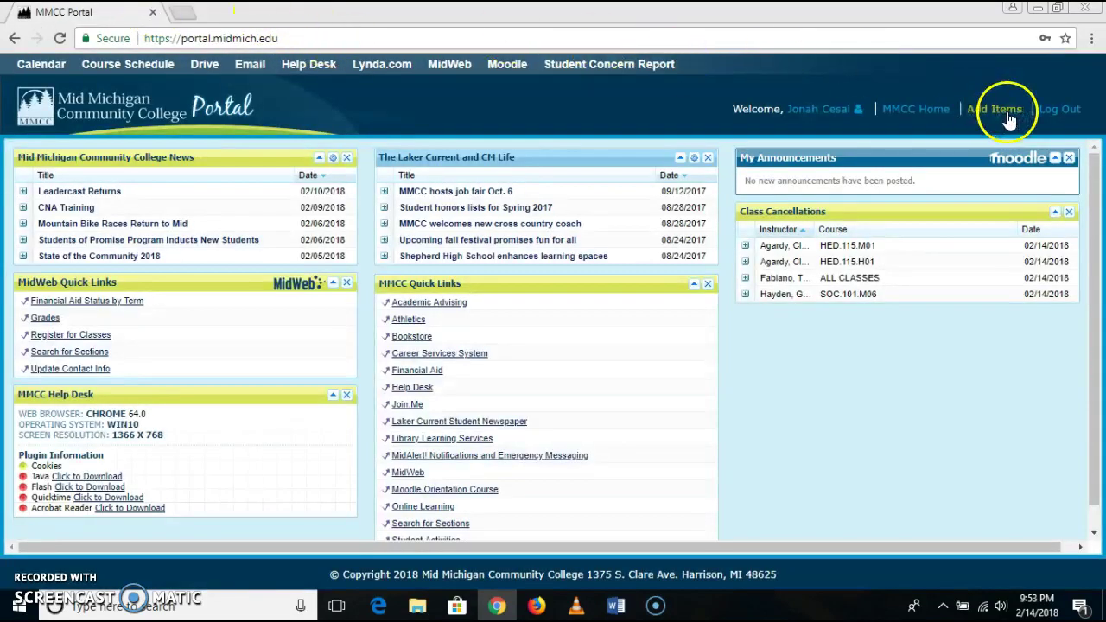
left_click(1047, 111)
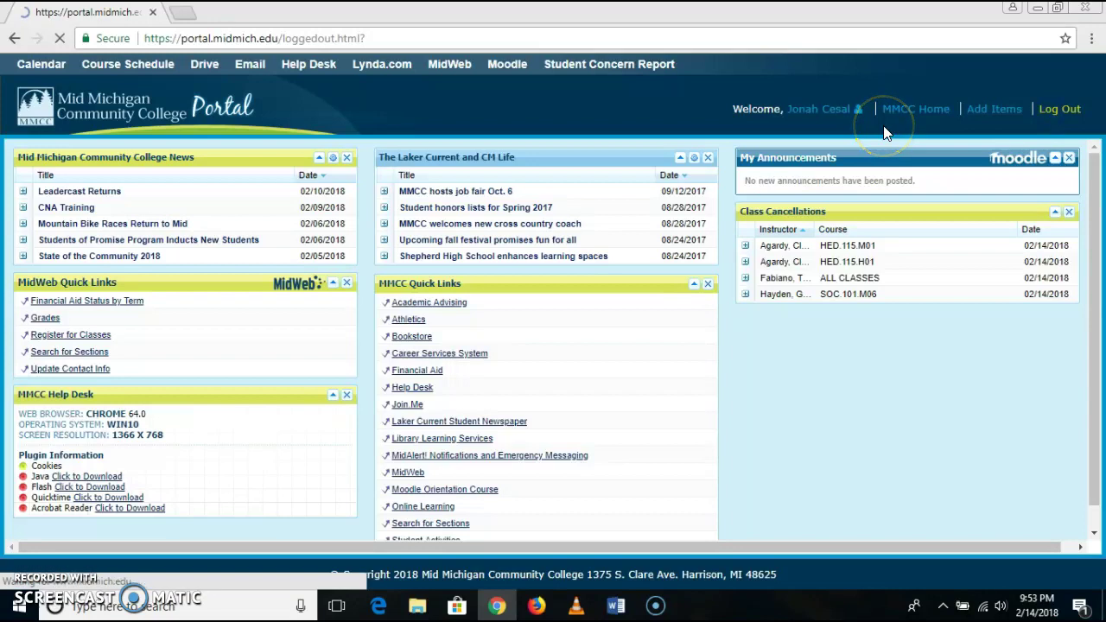